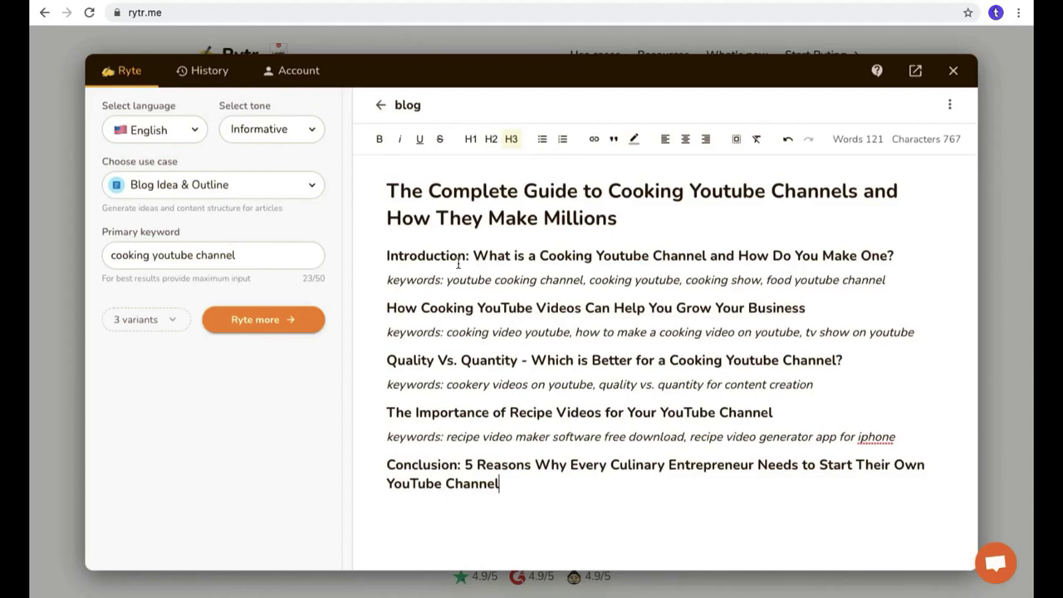
- Generate paragraph text from the heading "Introduction: What is a Cooking Youtube Channel and How Do You Make One?"
drag(387, 255, 897, 252)
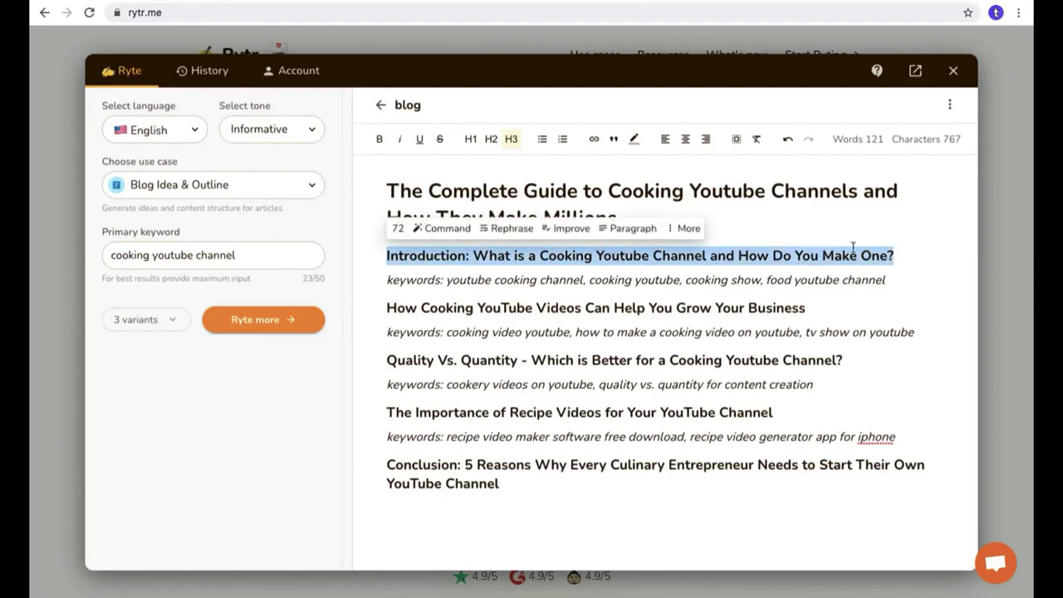
click(620, 233)
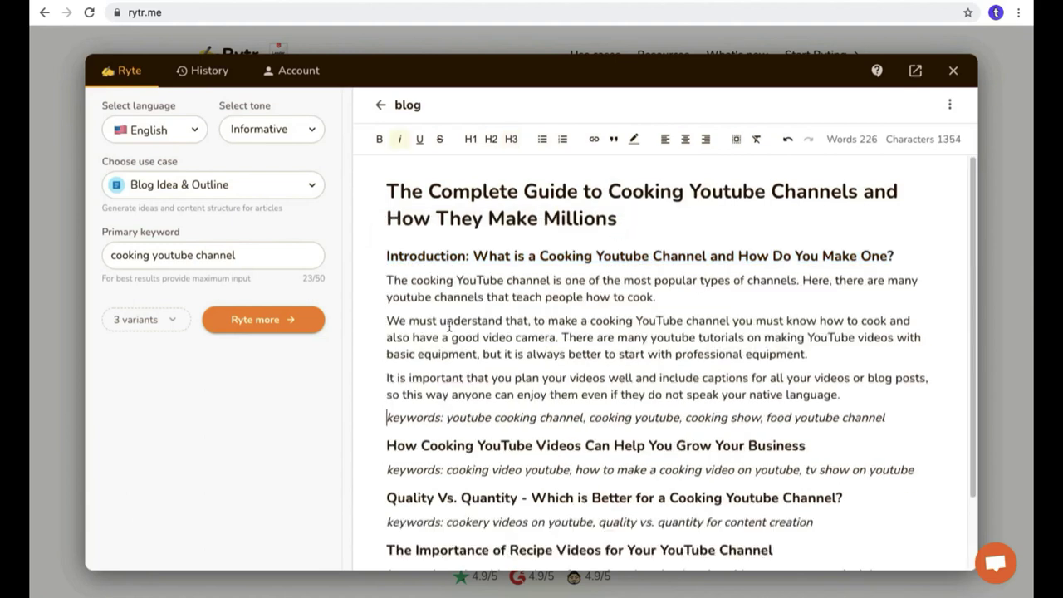
drag(386, 280, 869, 392)
drag(384, 422, 897, 418)
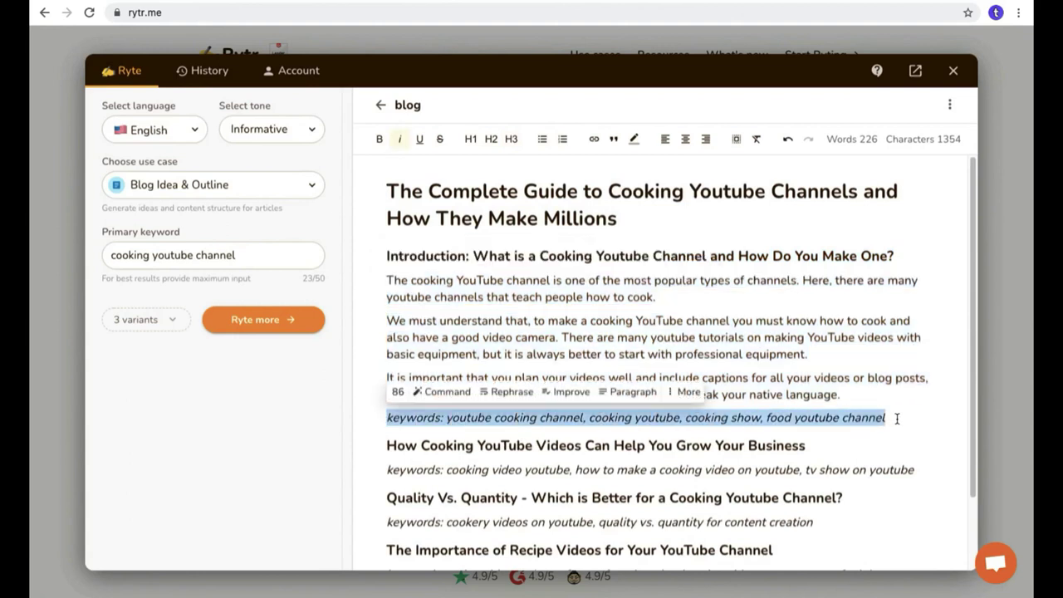
click(896, 418)
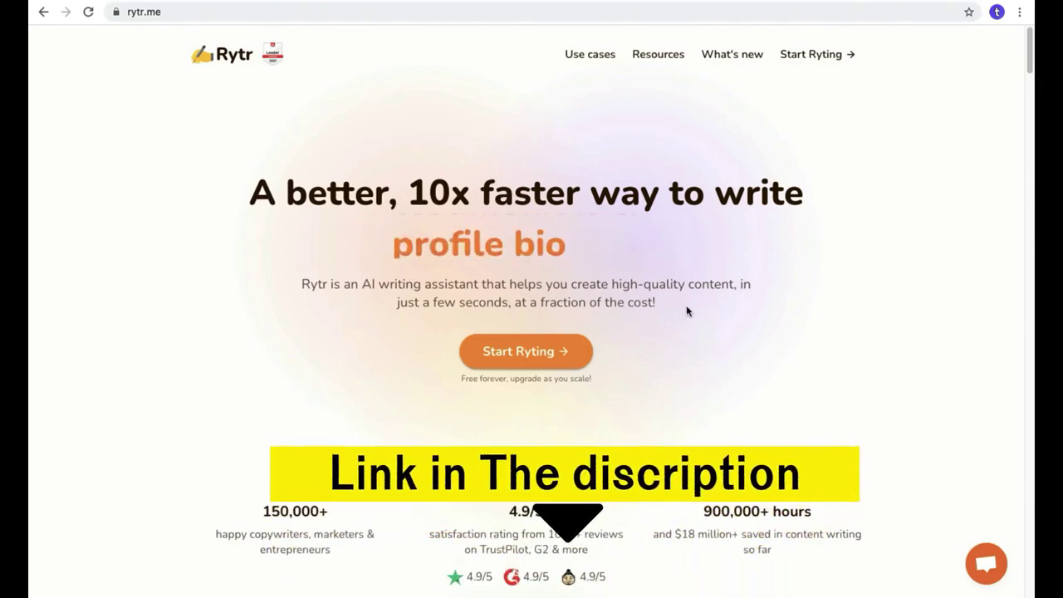
- Review the Rytr home page, from the customer reviews and feature sections down to the pricing section
scroll(686, 311, down, 7)
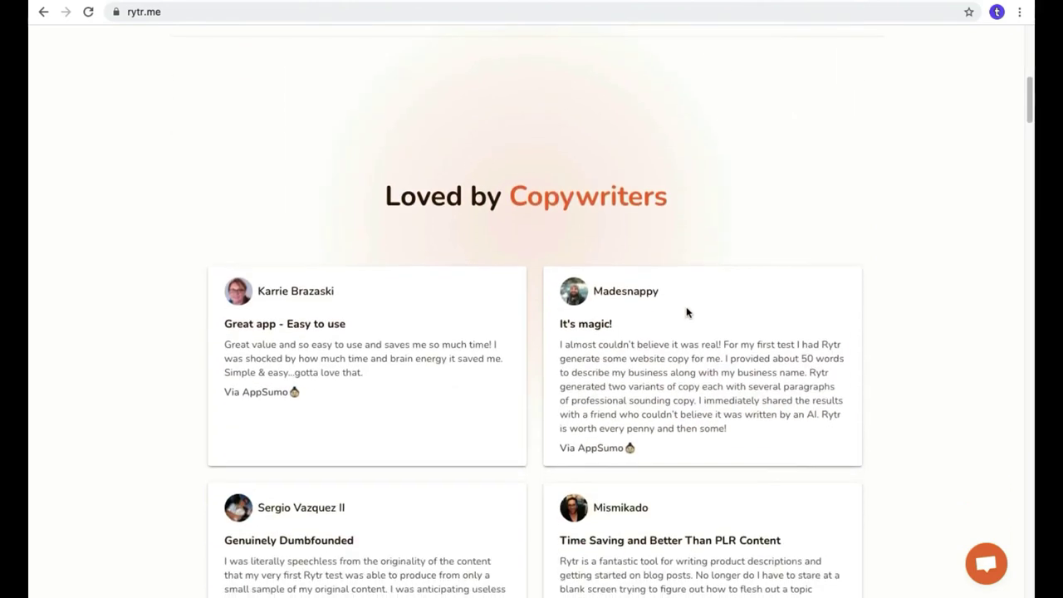
scroll(685, 311, down, 11)
scroll(687, 314, down, 4)
scroll(687, 314, down, 7)
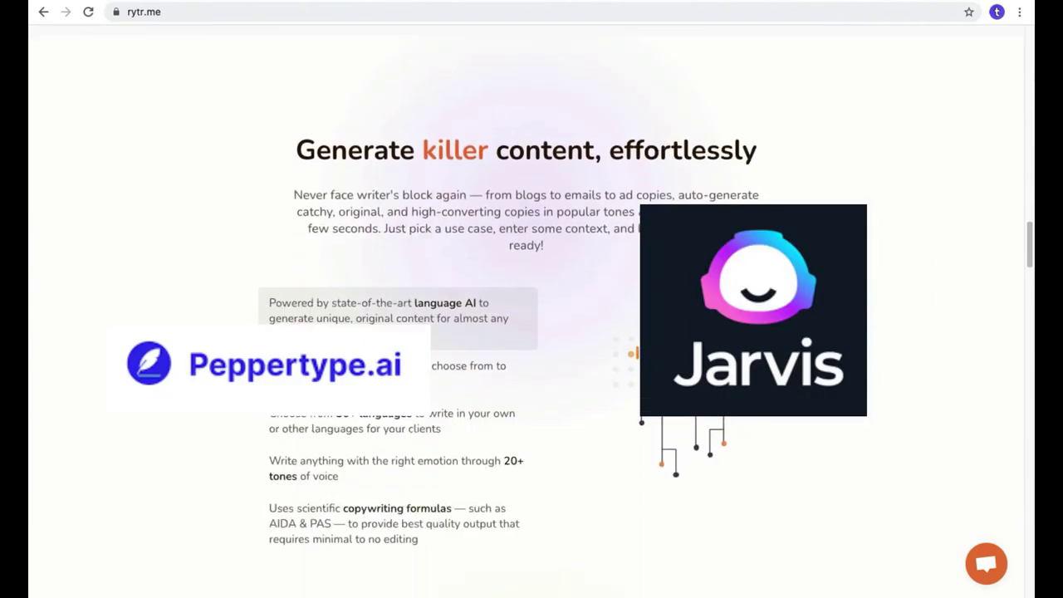
scroll(531, 311, down, 6)
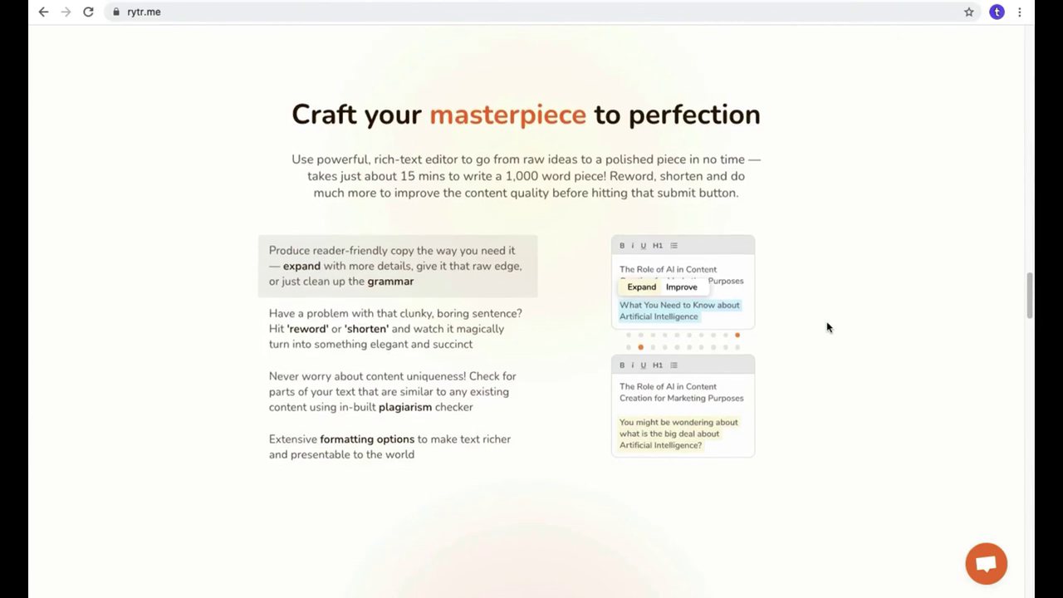
scroll(827, 327, down, 1)
scroll(827, 327, down, 1)
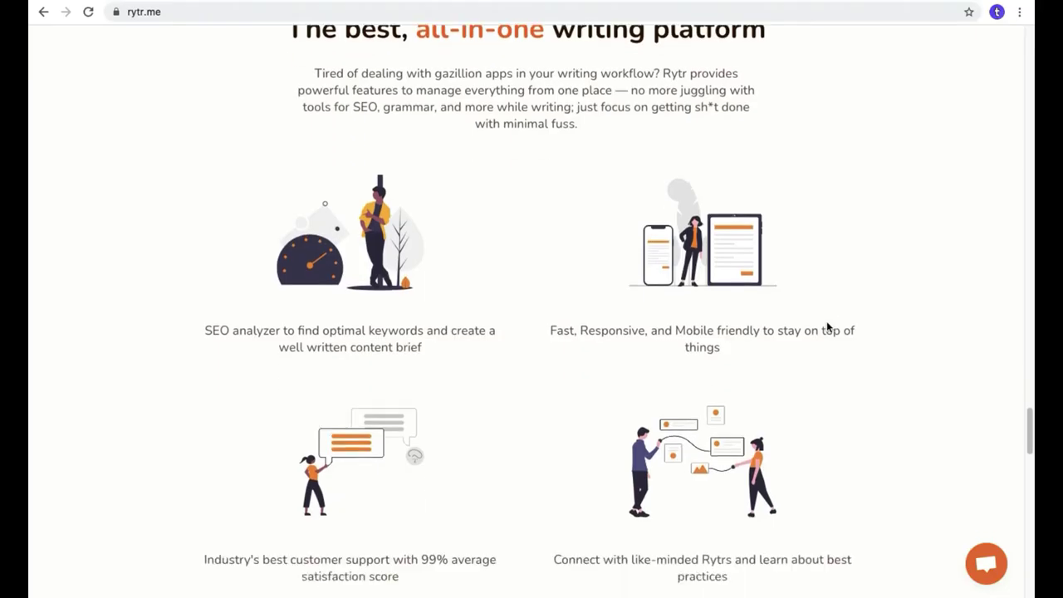
scroll(826, 327, down, 9)
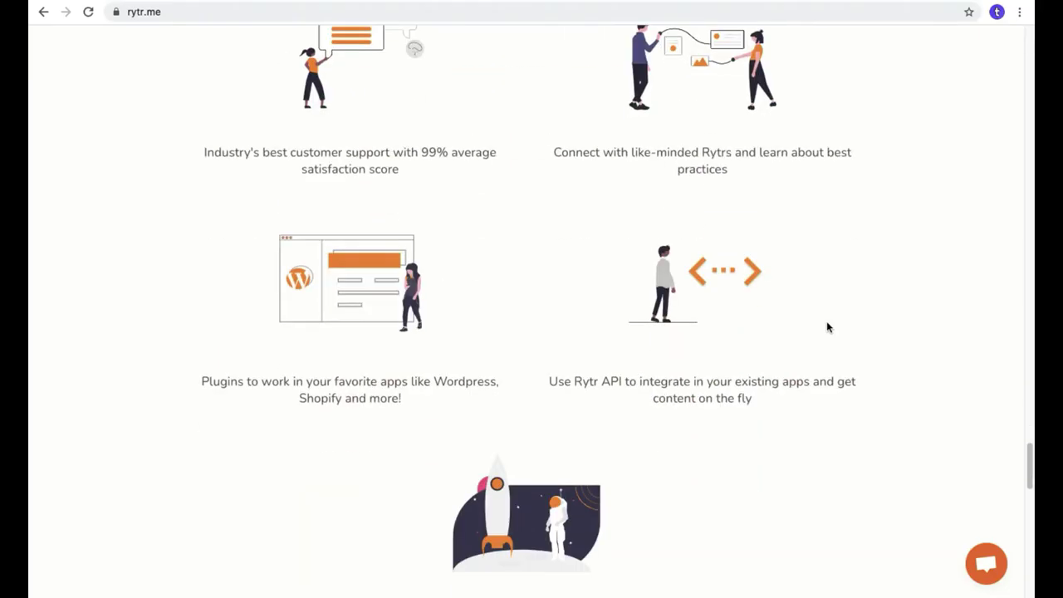
scroll(827, 327, down, 3)
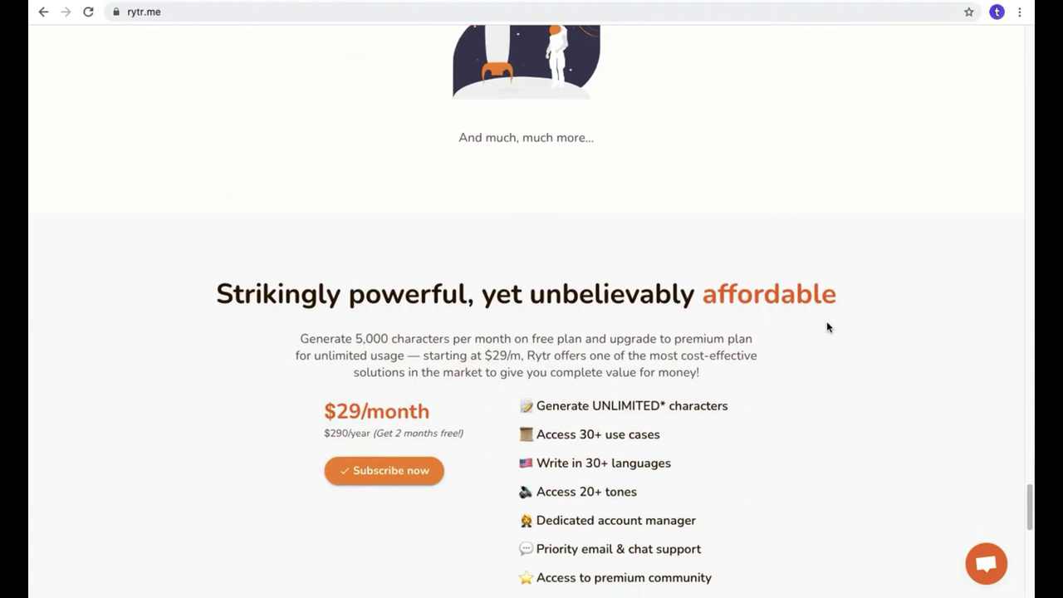
scroll(827, 327, down, 1)
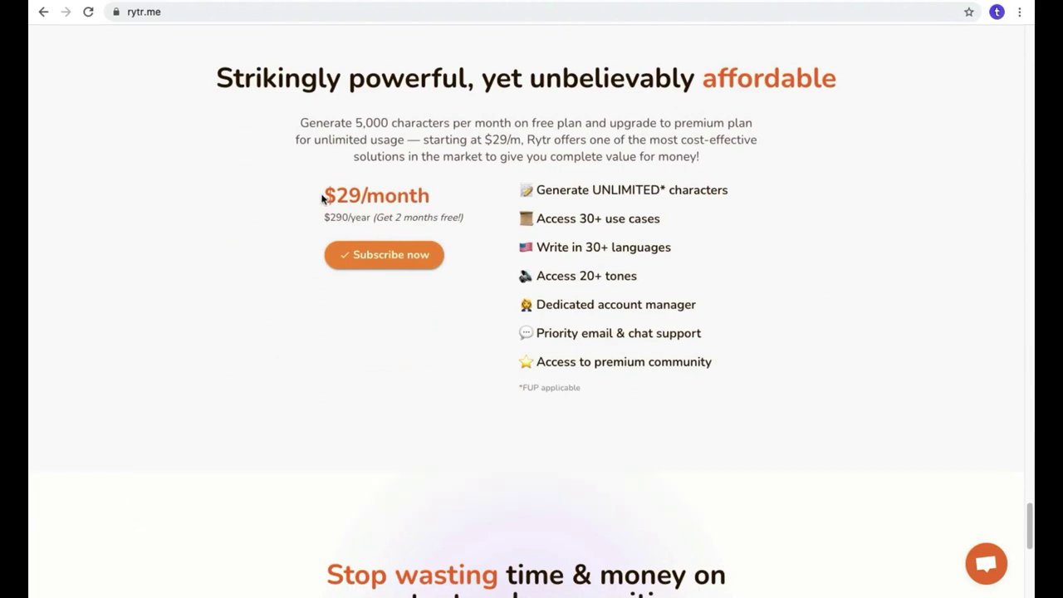
- Examine the premium plan's monthly price and its list of included features, along with the time and money savings section
drag(328, 194, 437, 200)
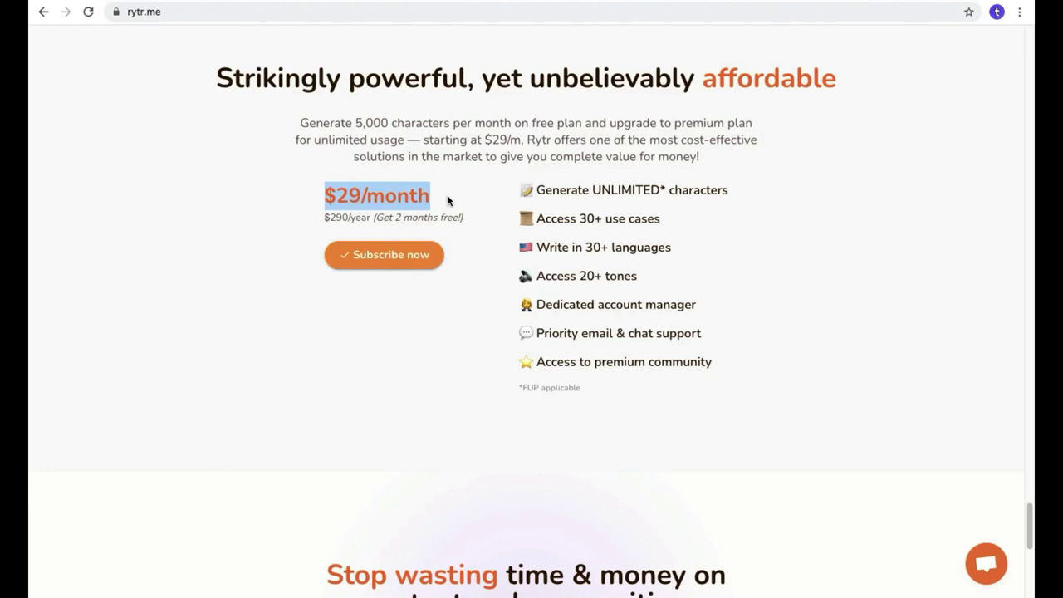
click(447, 196)
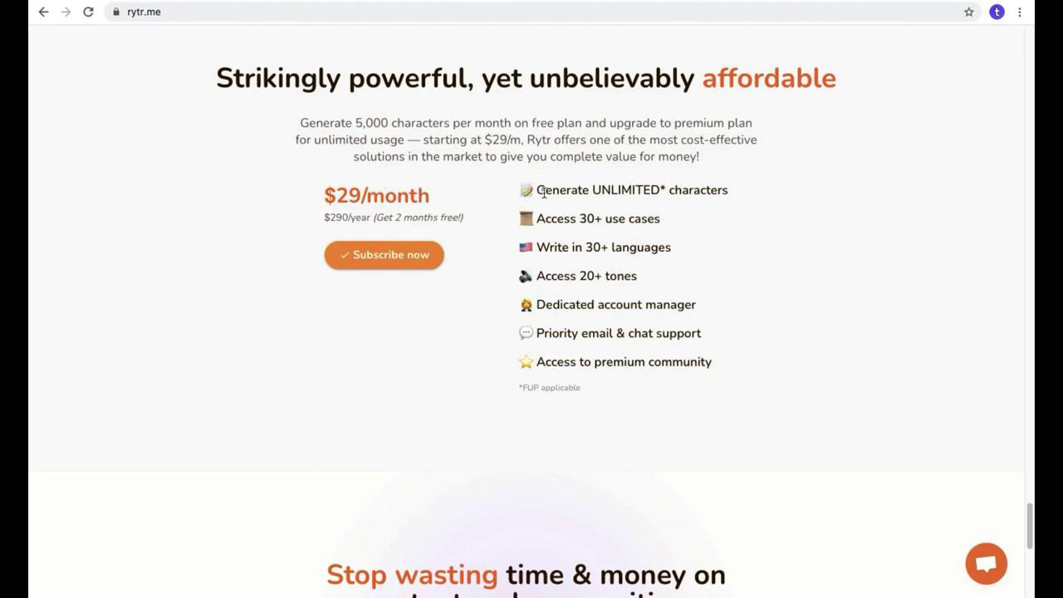
drag(537, 190, 726, 189)
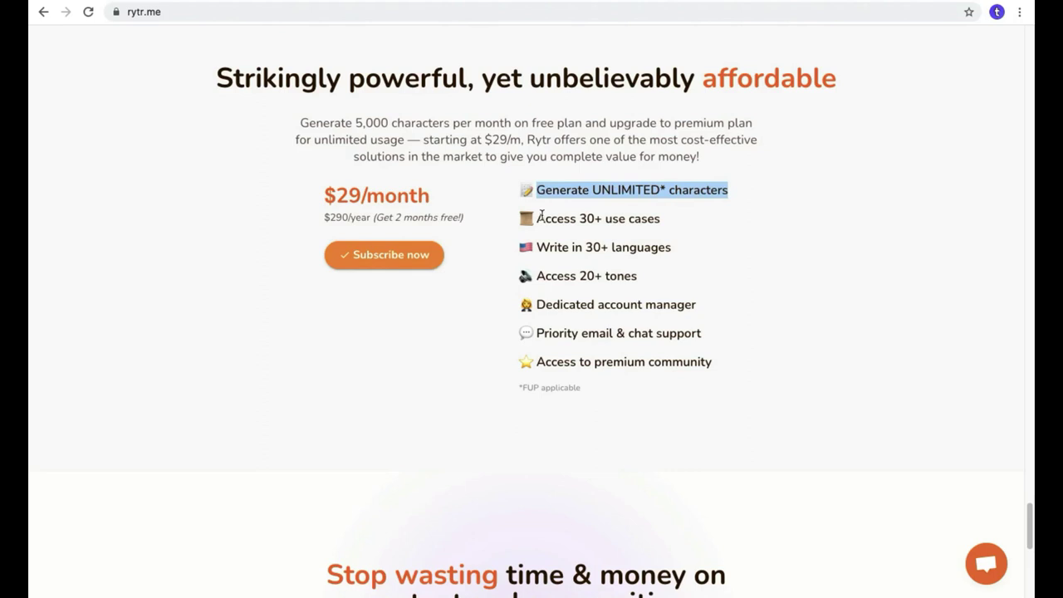
click(693, 251)
scroll(694, 248, down, 3)
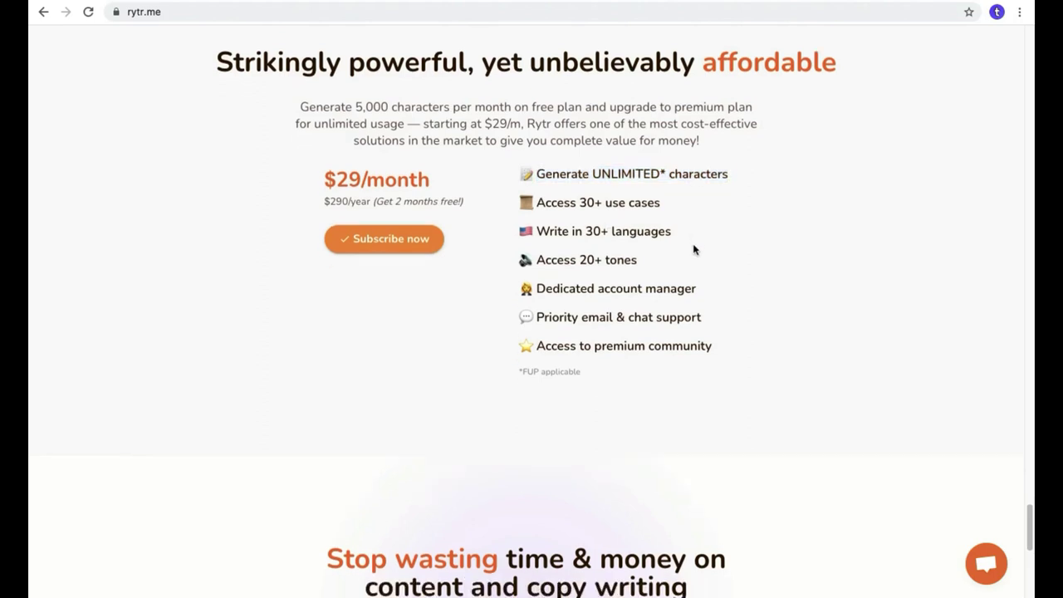
scroll(695, 249, down, 2)
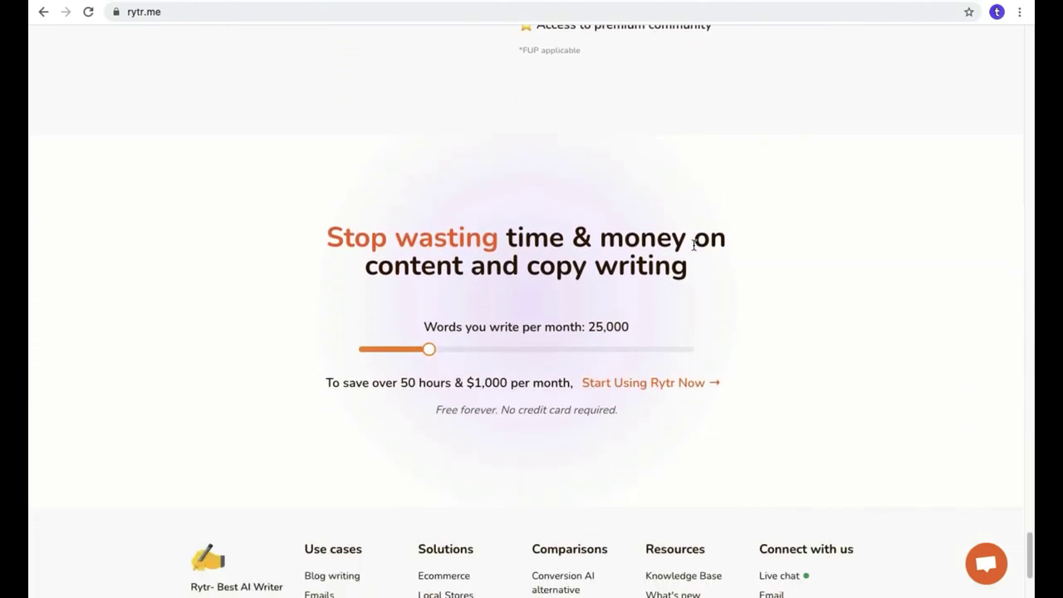
scroll(693, 250, up, 3)
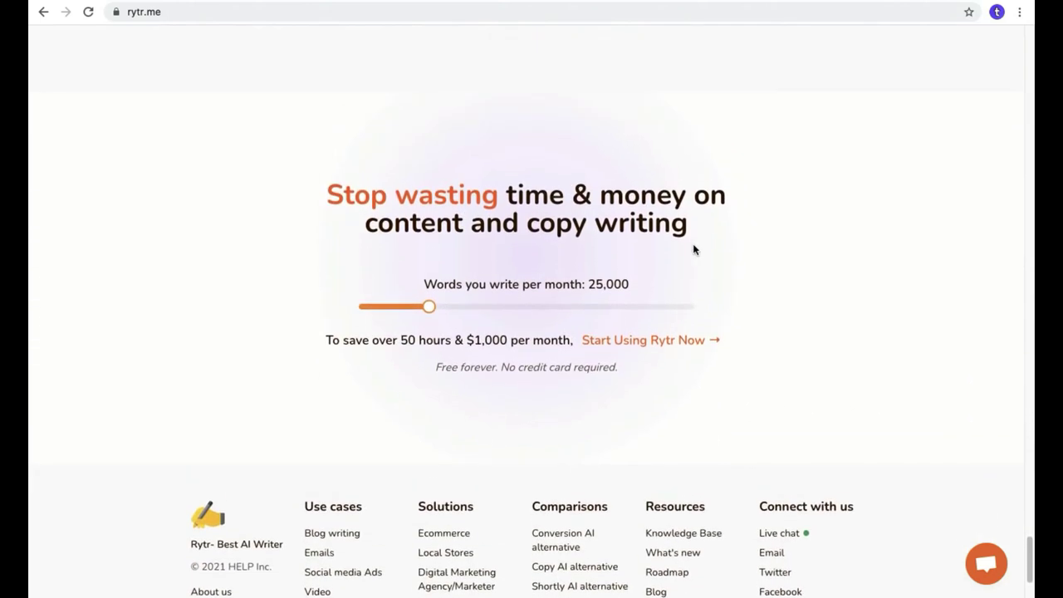
scroll(694, 251, up, 3)
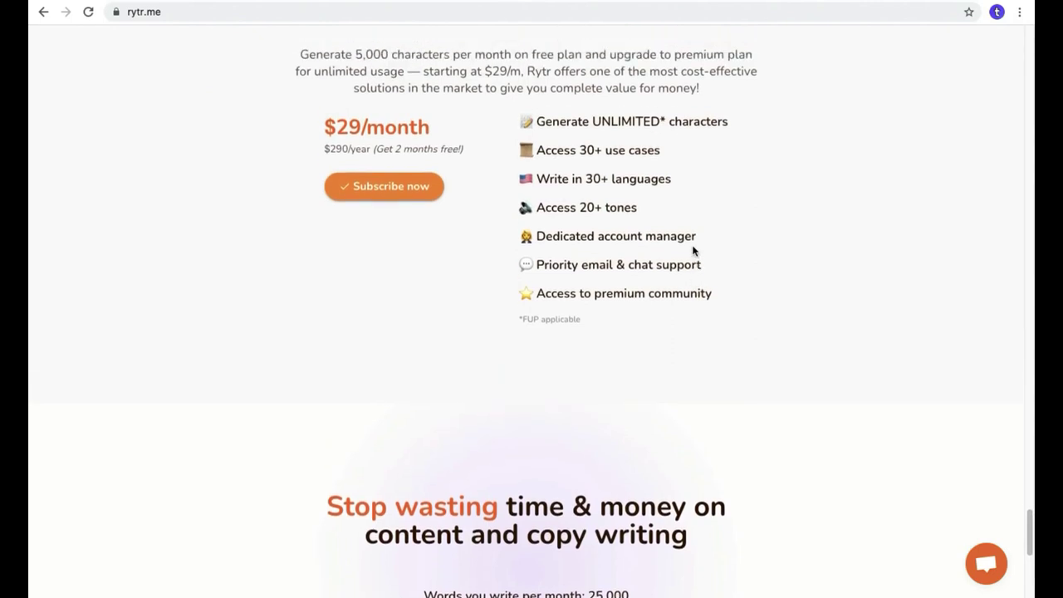
scroll(694, 247, up, 1)
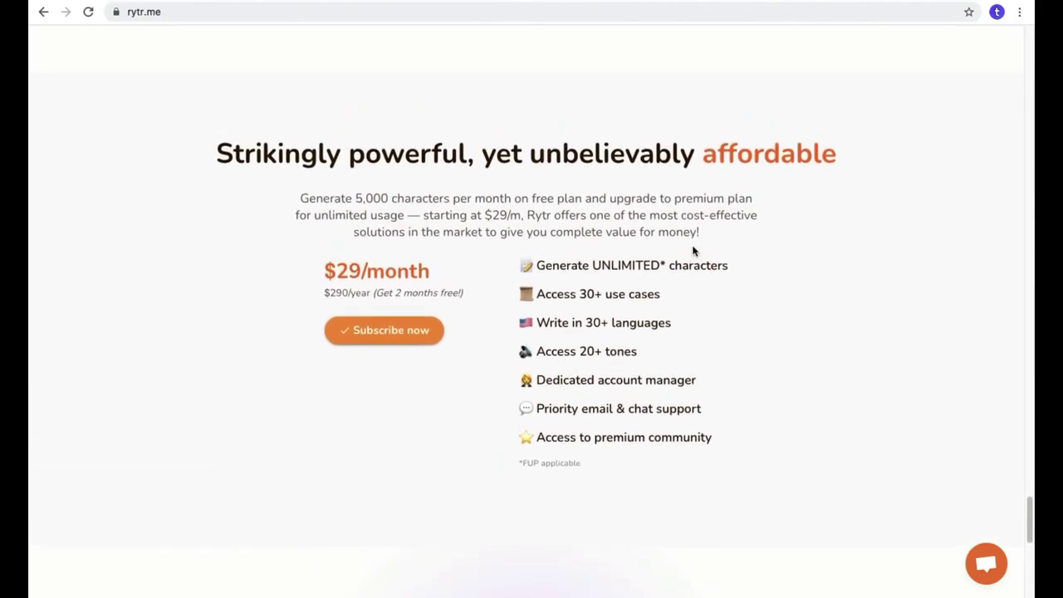
- Open the writing workspace from the home page and create a new document named "blog"
drag(1030, 515, 997, 41)
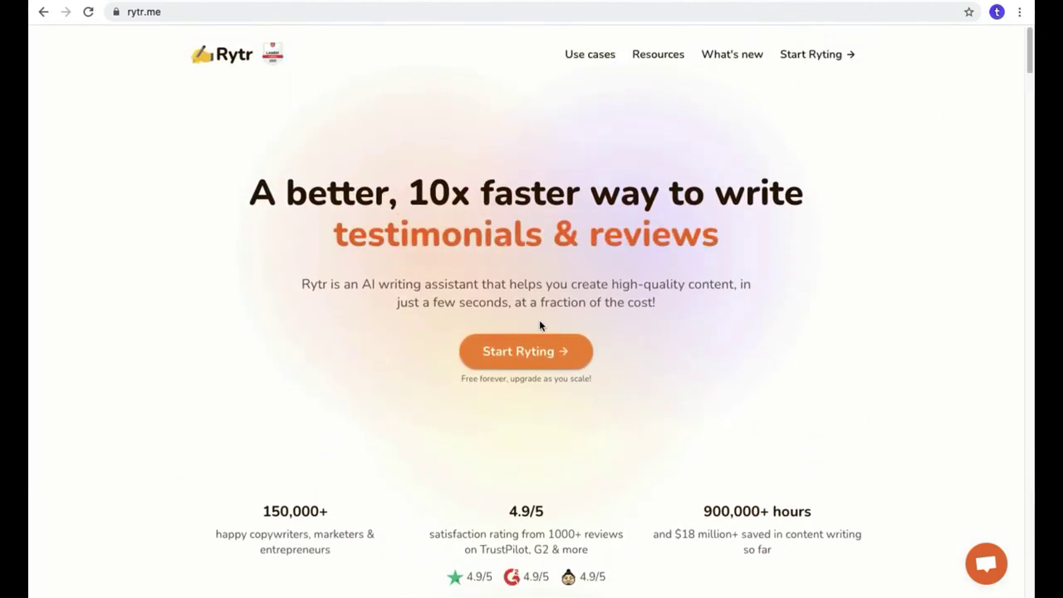
click(525, 358)
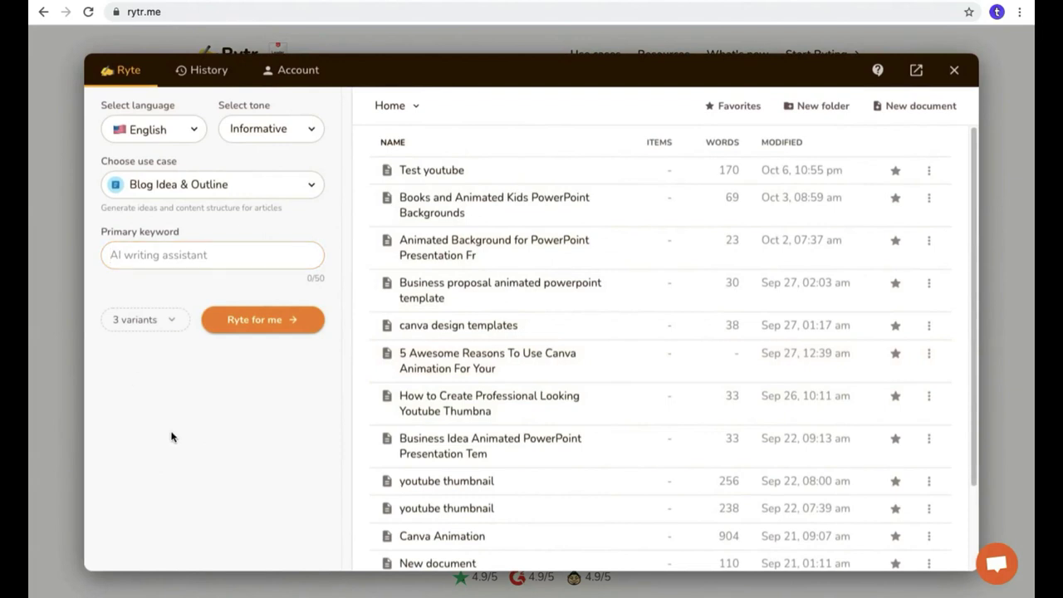
click(895, 107)
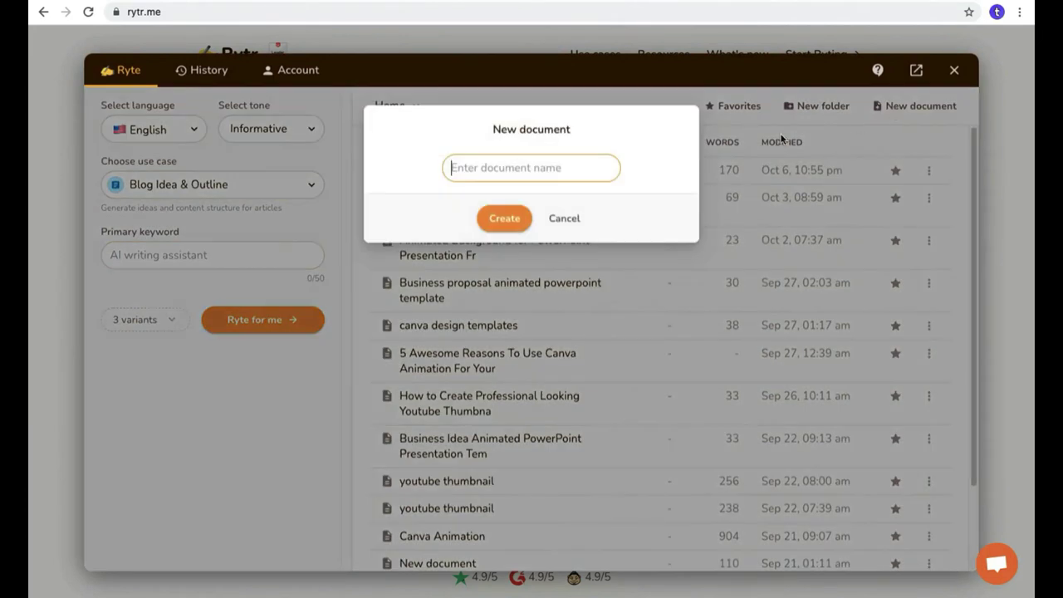
text(blog)
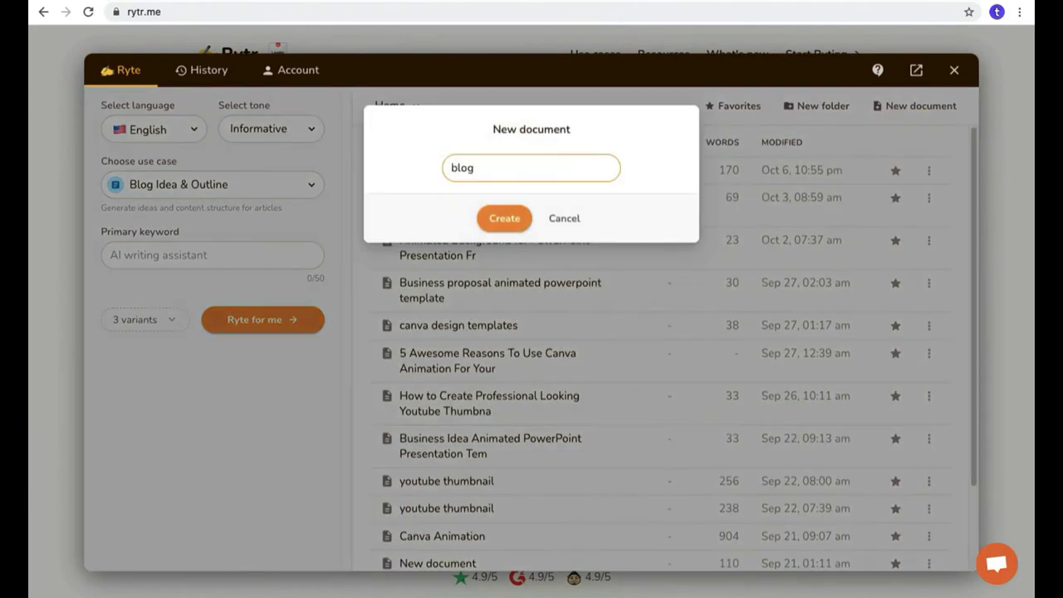
key(Return)
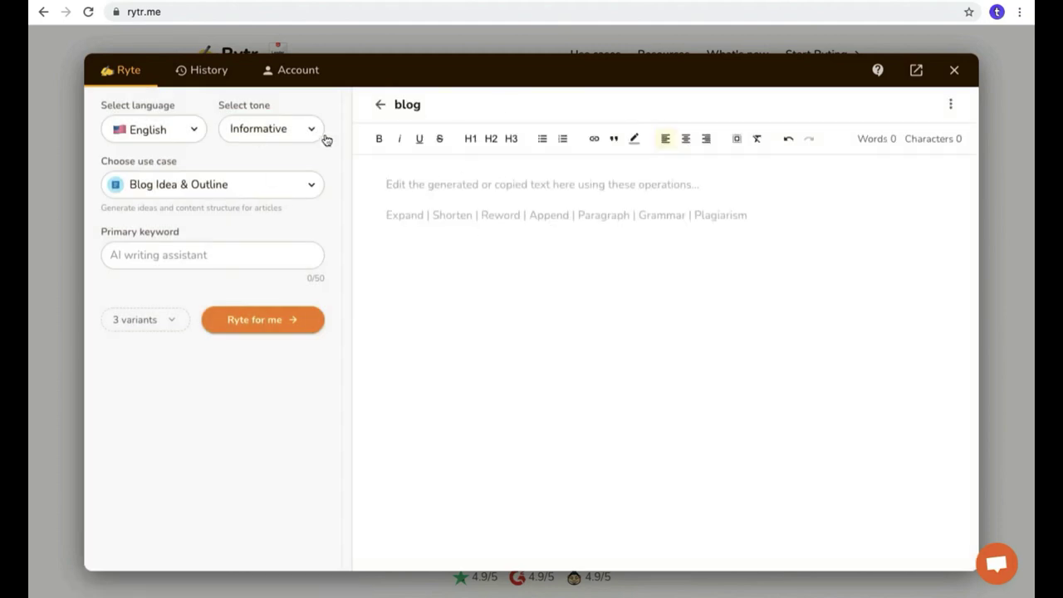
click(196, 135)
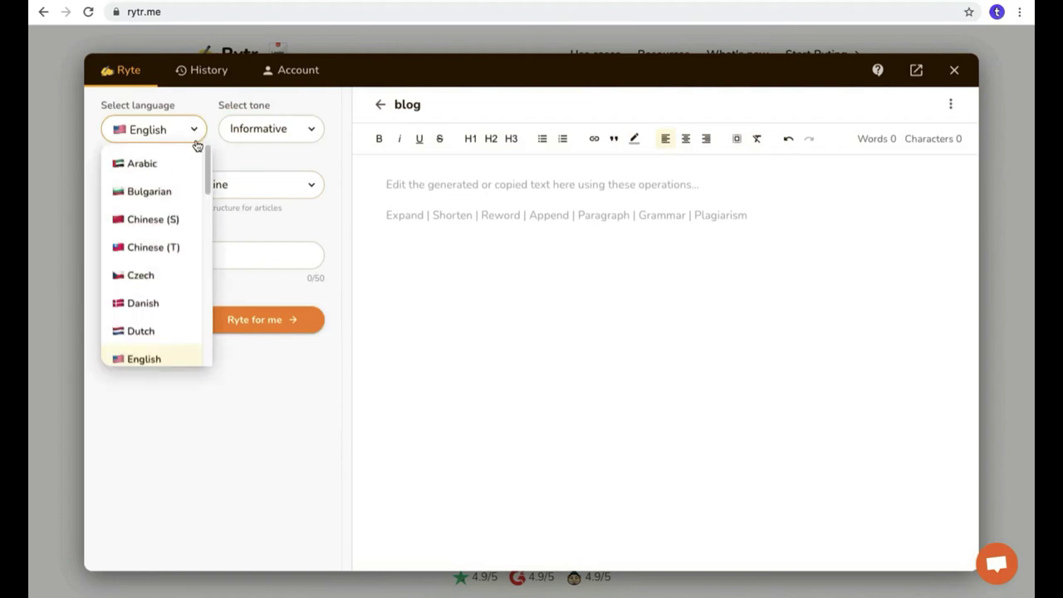
scroll(173, 199, down, 10)
scroll(173, 199, up, 10)
click(214, 128)
- Set the writing tone to Casual
click(246, 133)
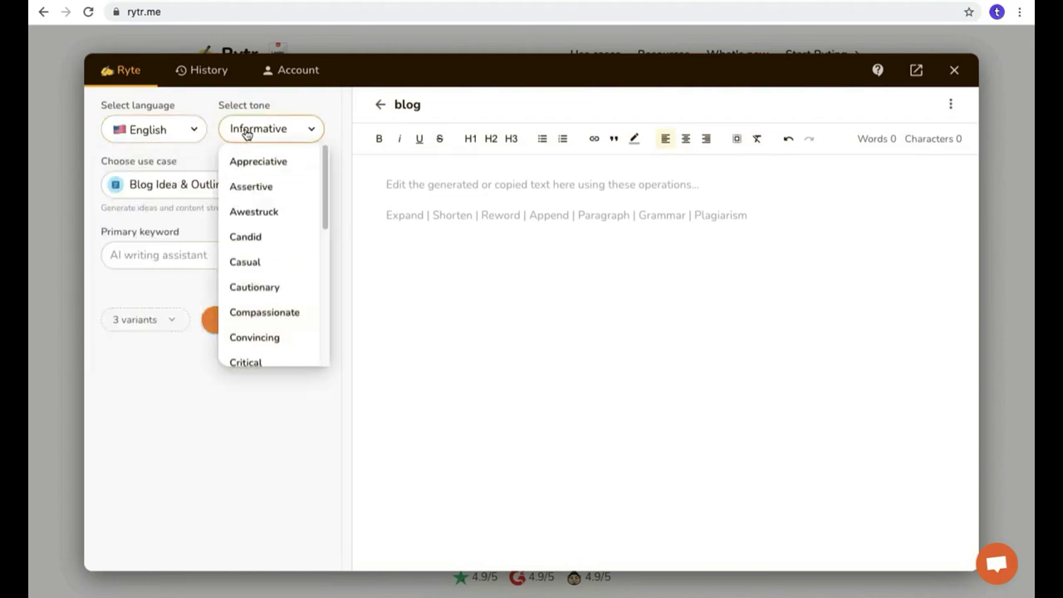
scroll(260, 214, down, 1)
scroll(258, 332, down, 3)
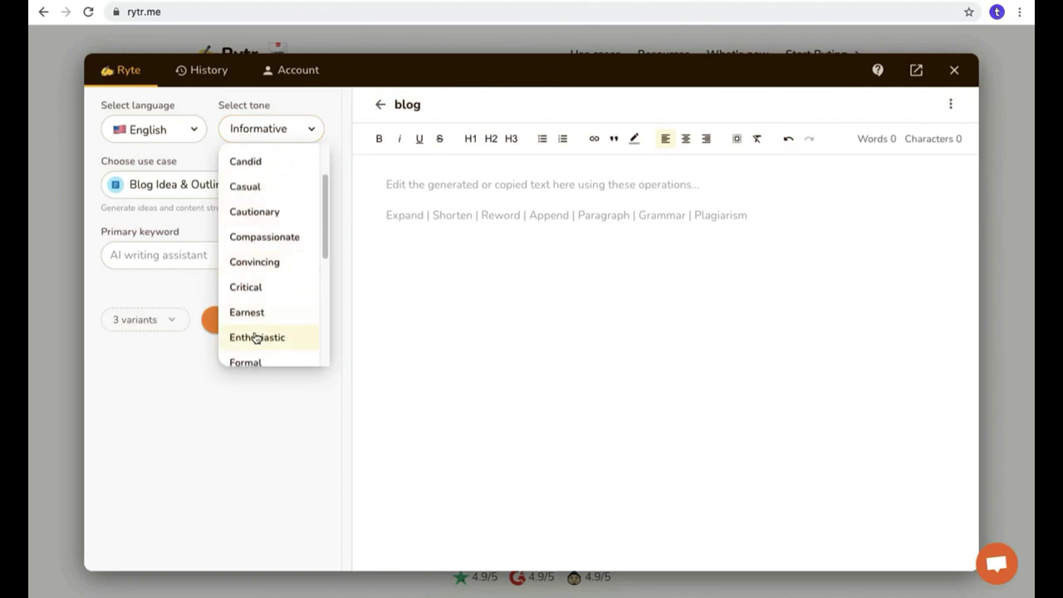
scroll(257, 331, down, 3)
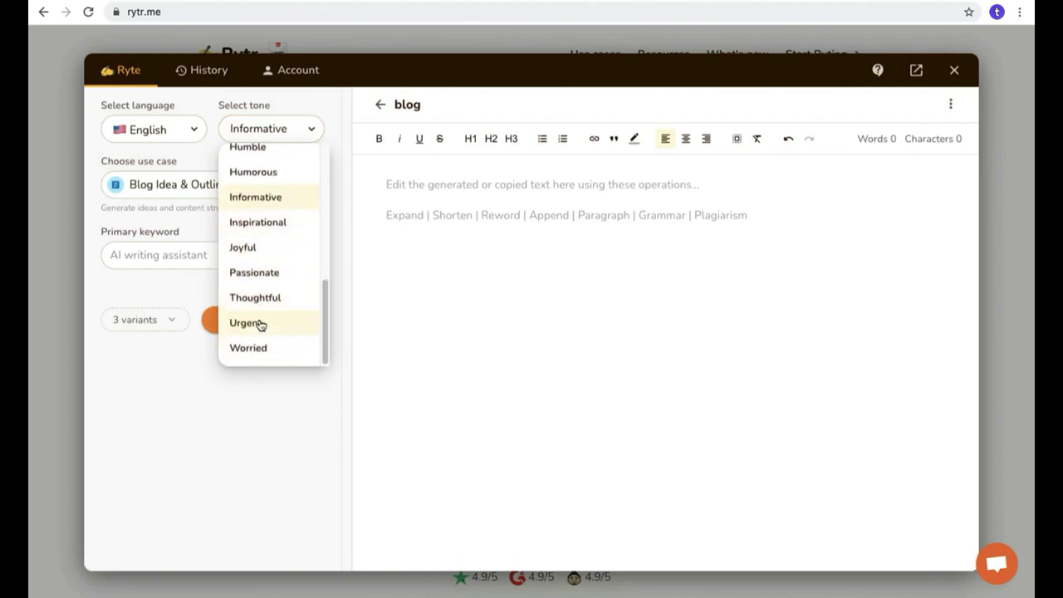
scroll(260, 233, up, 5)
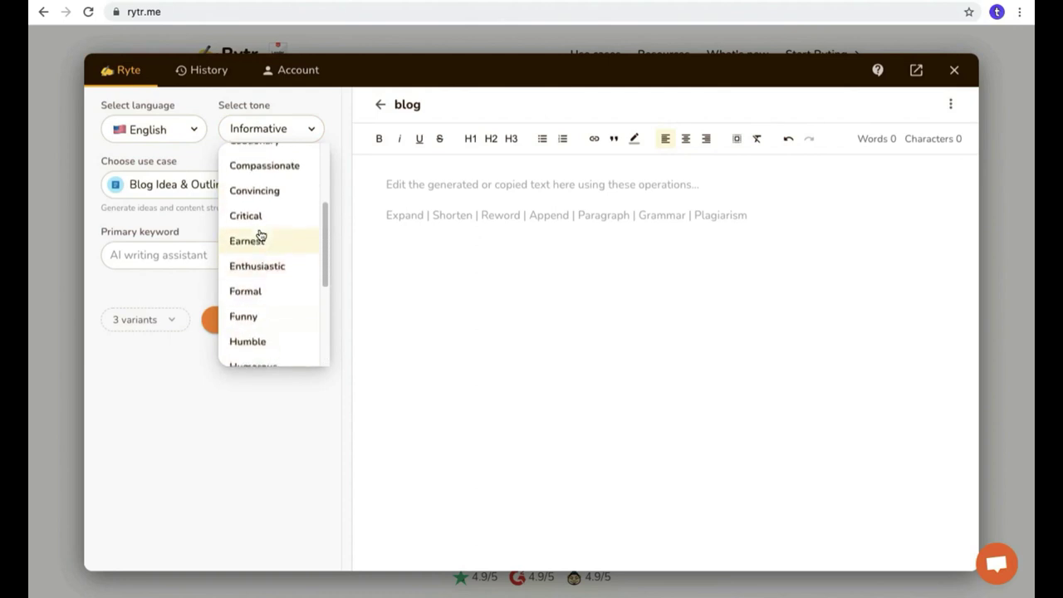
click(242, 261)
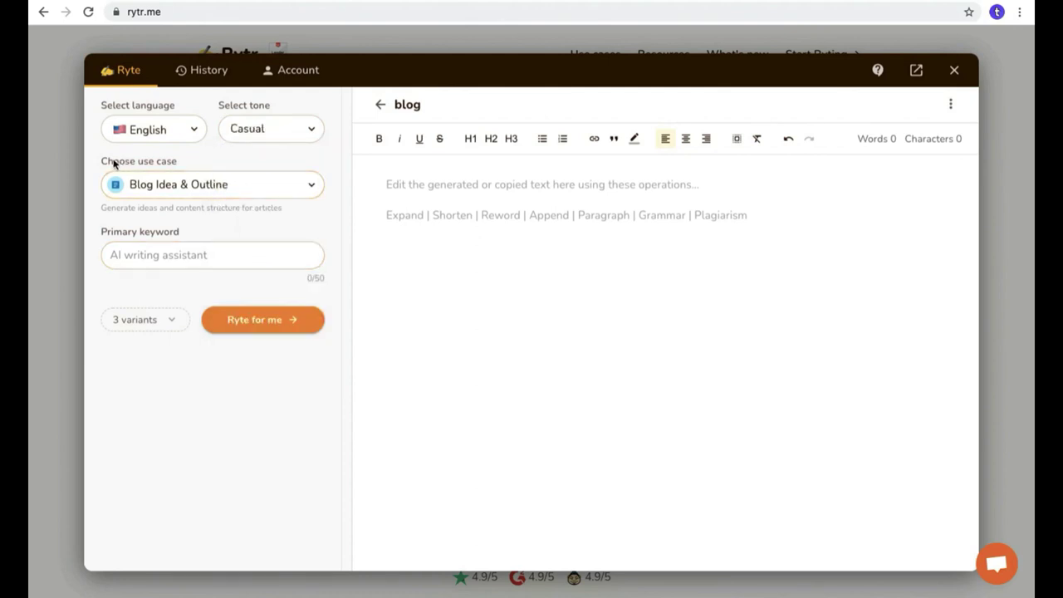
- Look through the full list of use cases and choose Blog Idea & Outline
click(239, 183)
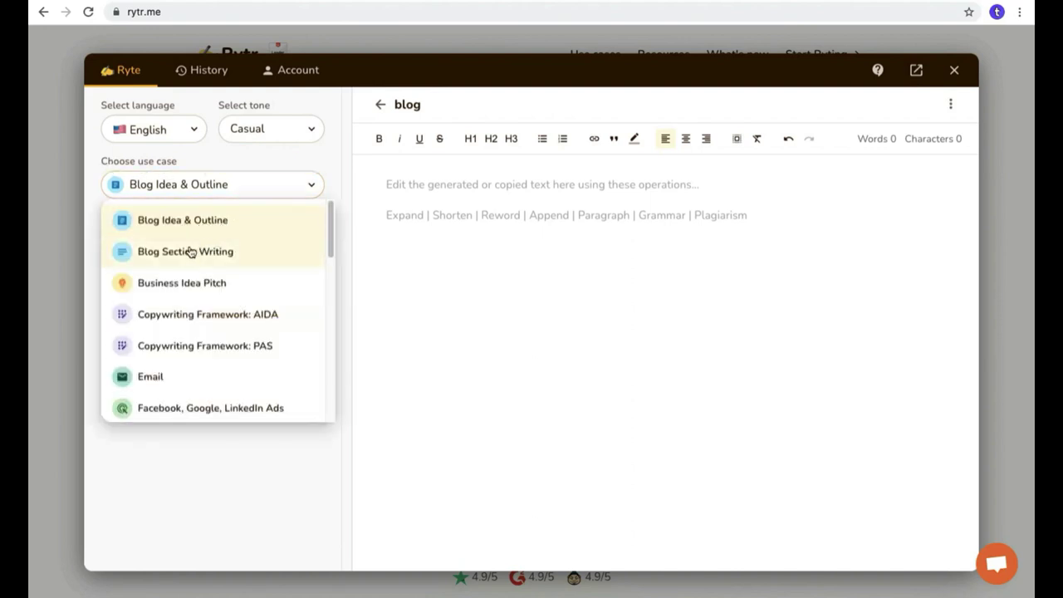
scroll(199, 286, down, 1)
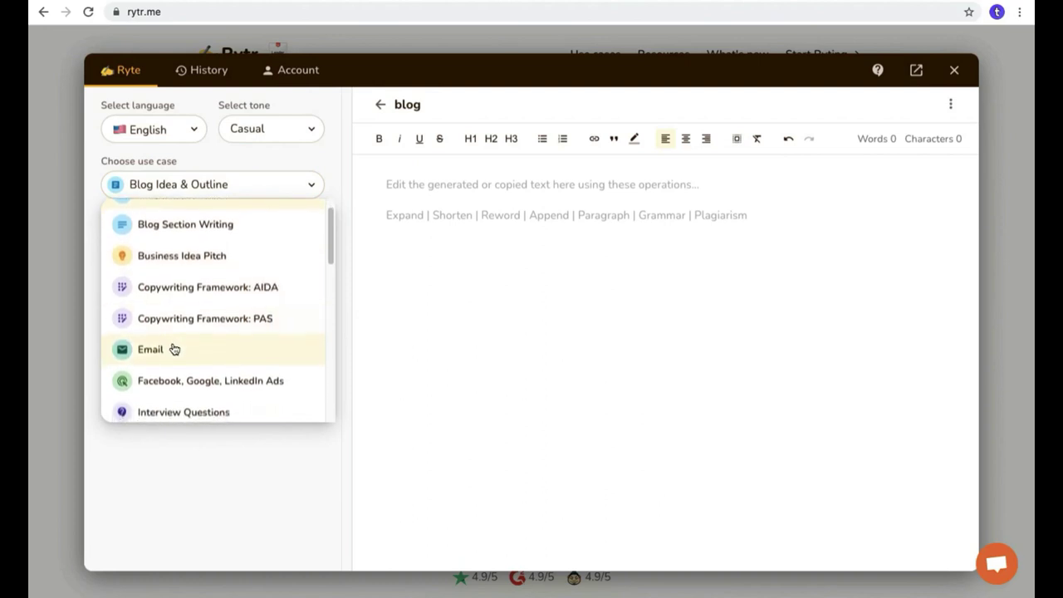
scroll(174, 349, down, 1)
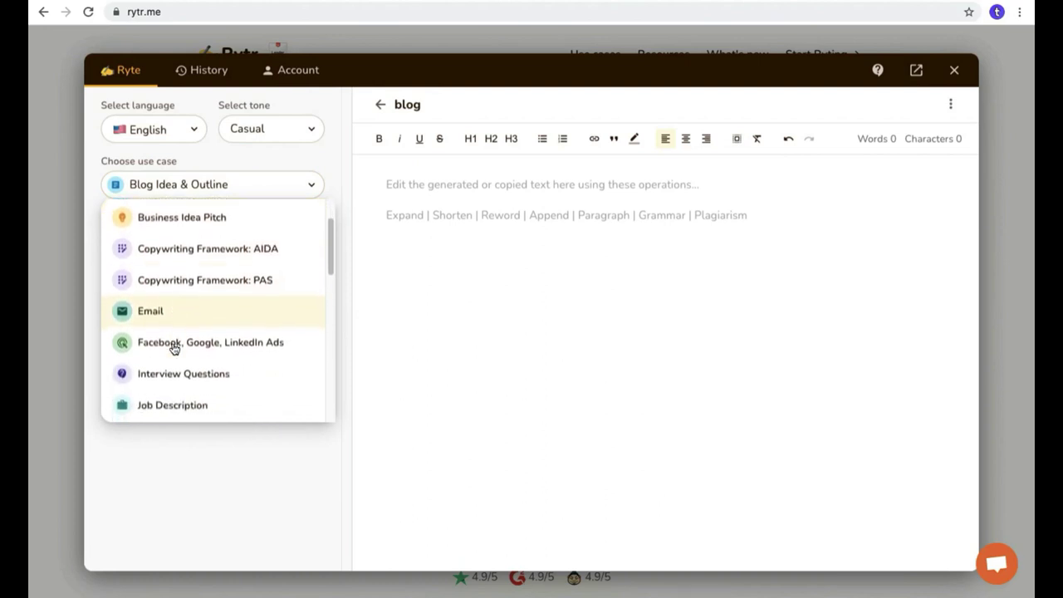
scroll(169, 341, down, 1)
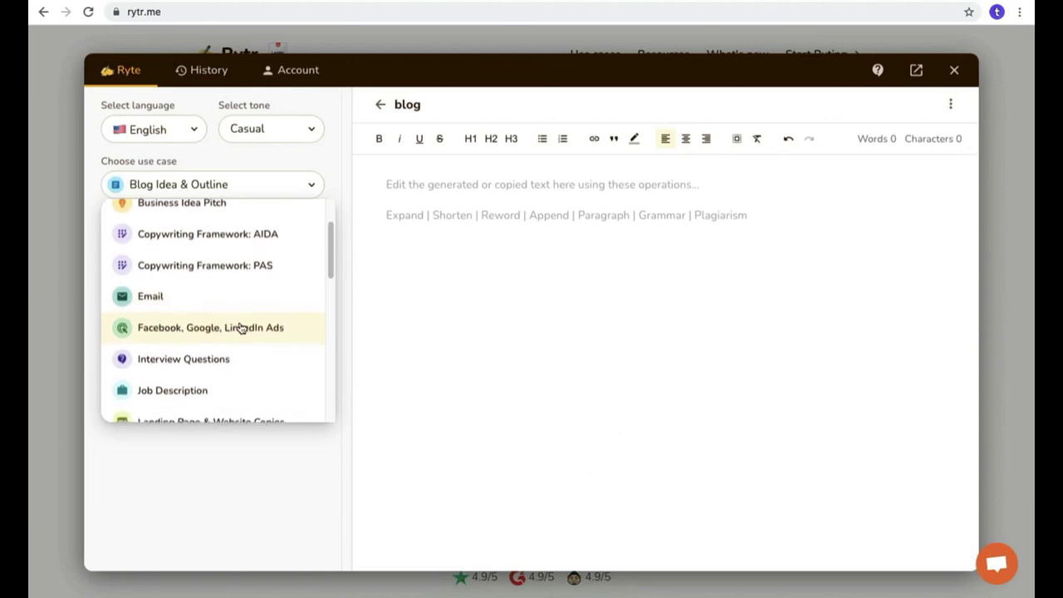
scroll(239, 323, down, 3)
scroll(233, 308, down, 2)
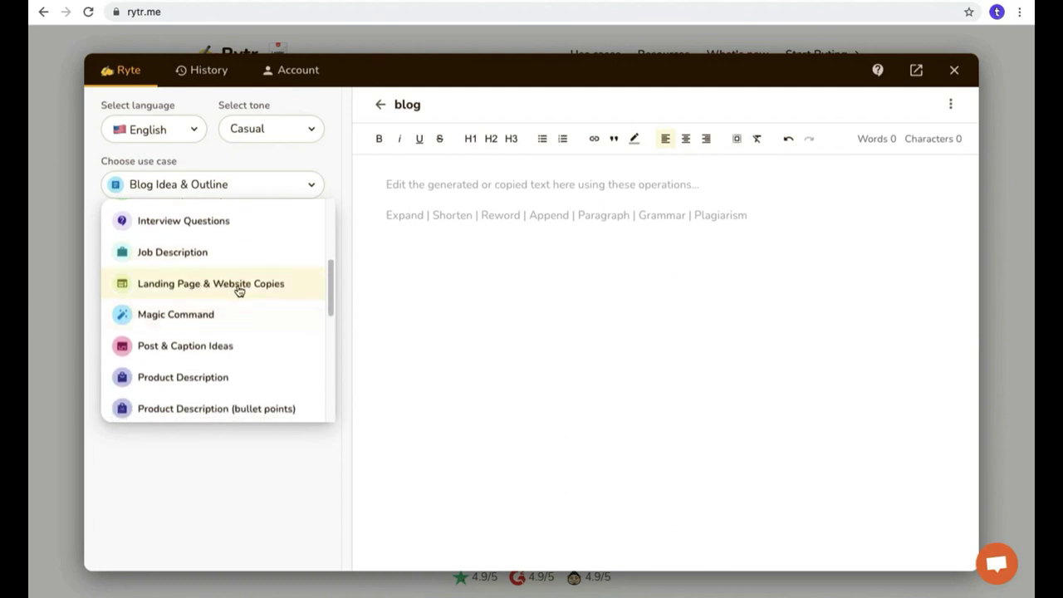
scroll(238, 287, down, 1)
scroll(214, 348, down, 2)
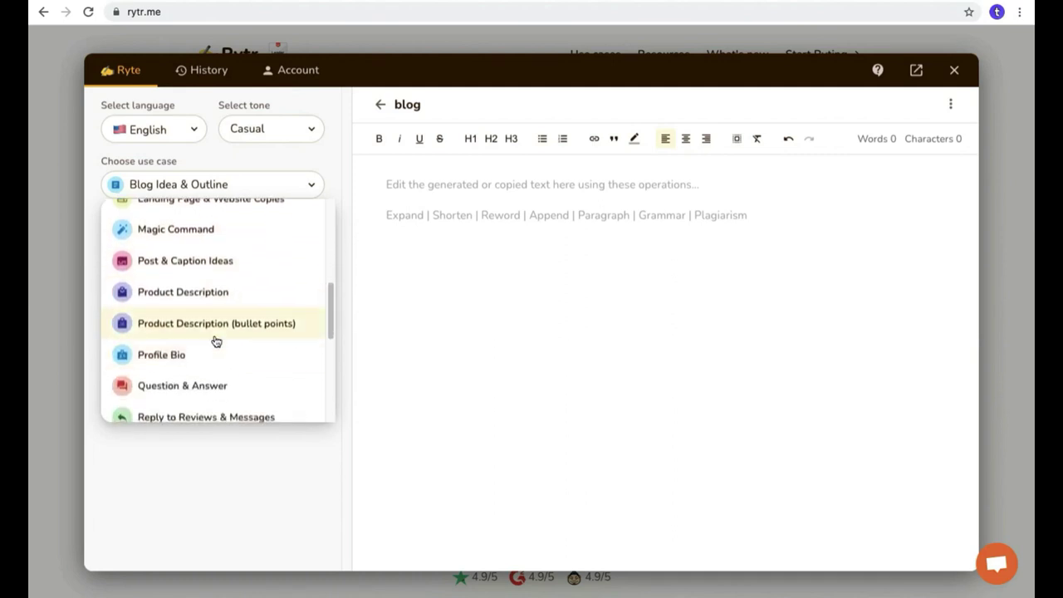
scroll(216, 333, down, 3)
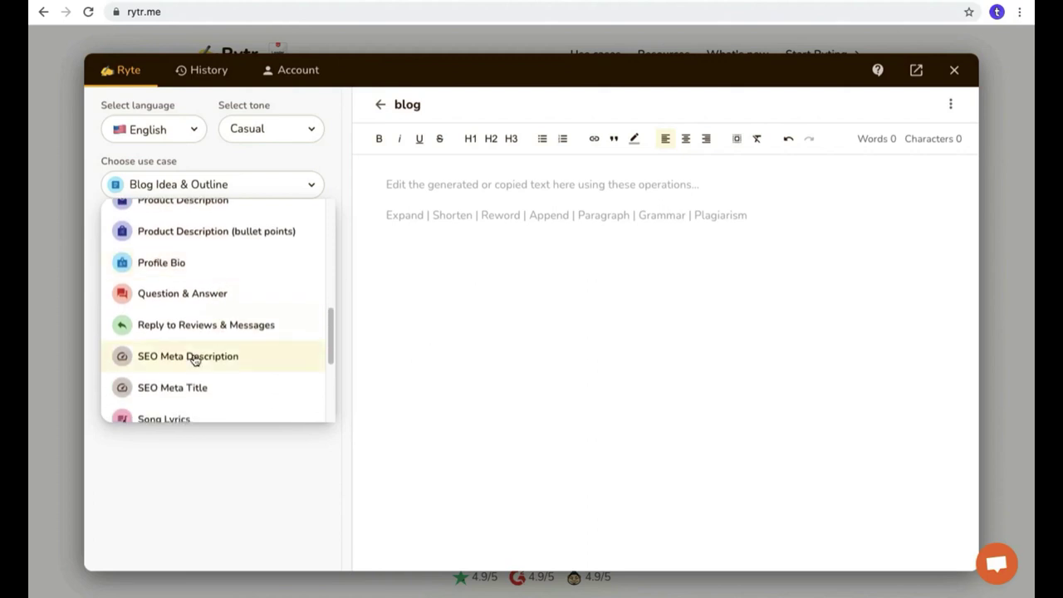
scroll(194, 359, down, 3)
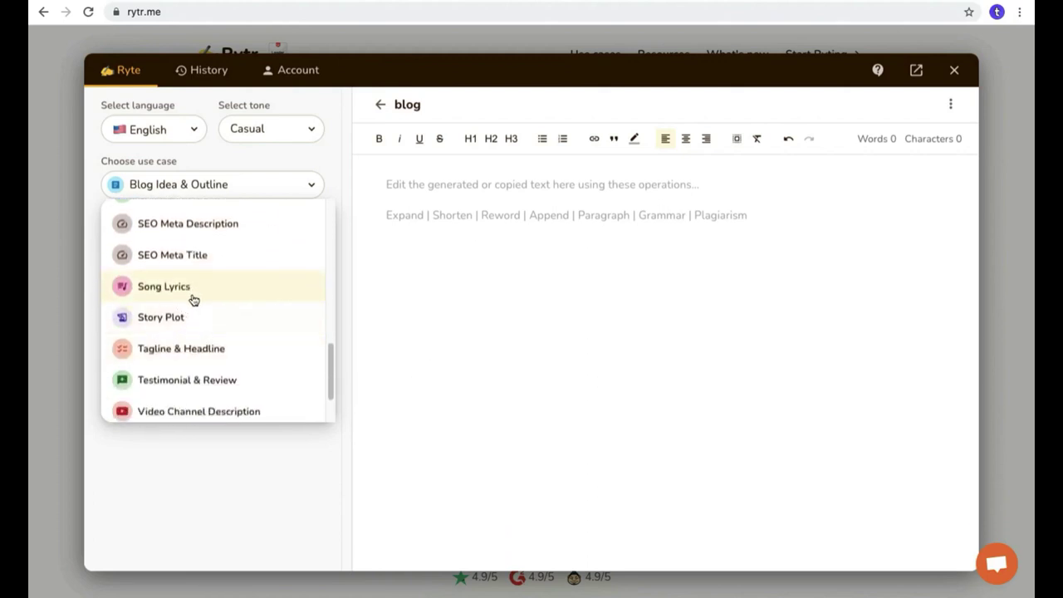
scroll(184, 299, down, 3)
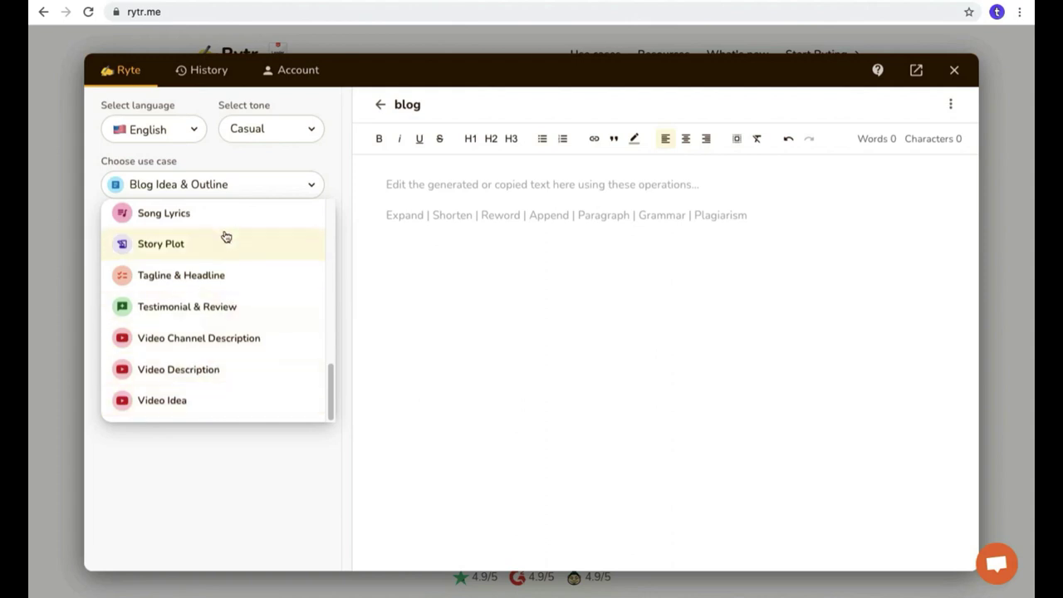
scroll(197, 393, up, 2)
scroll(197, 392, up, 8)
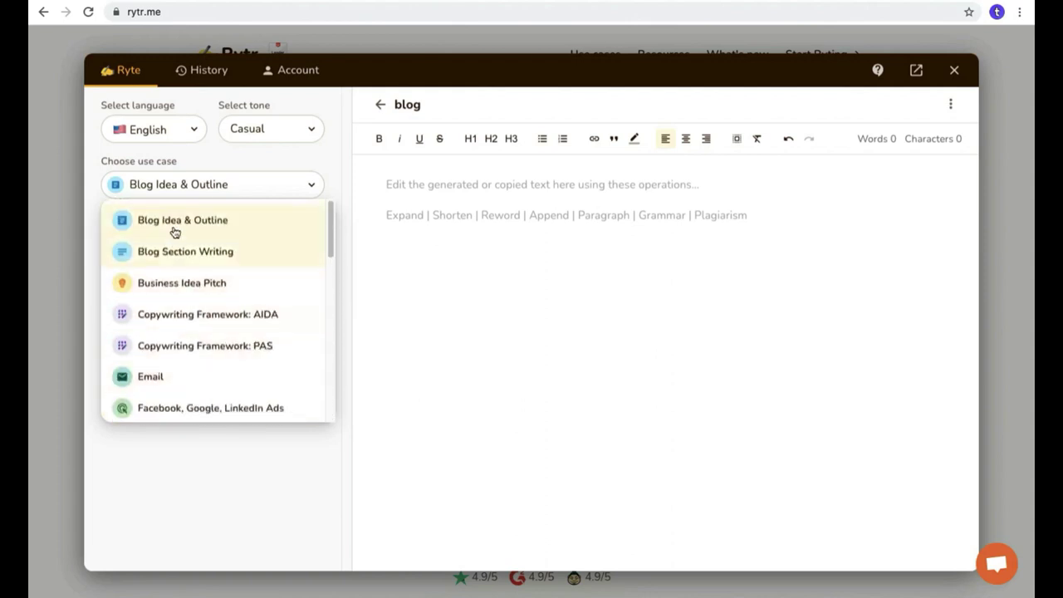
click(179, 222)
- Enter "cooking youtube channel" as the primary keyword and set the output to 3 variants
click(167, 254)
text(cooking youtube channel)
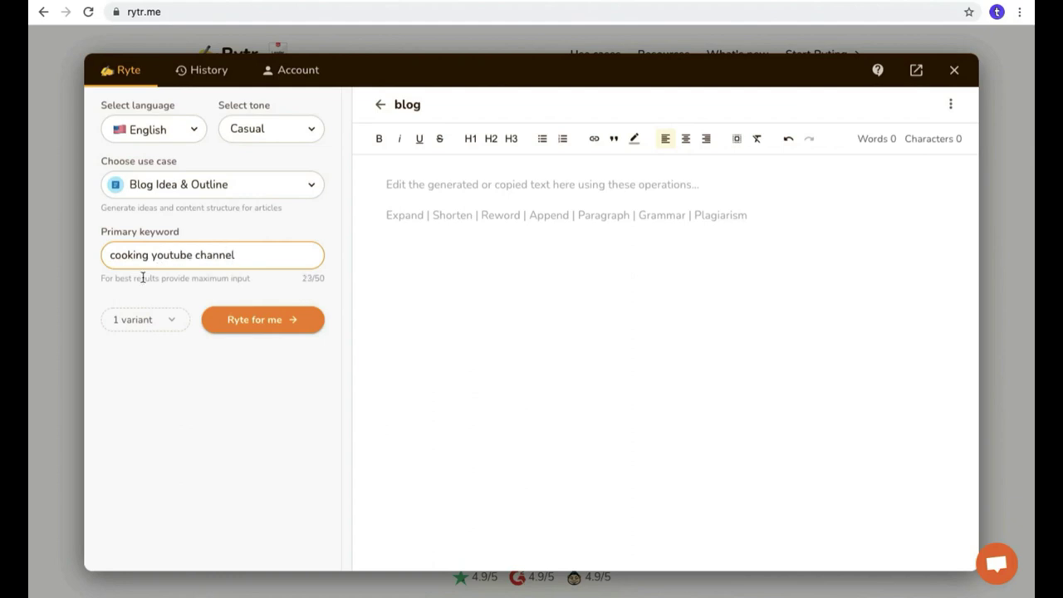
click(171, 324)
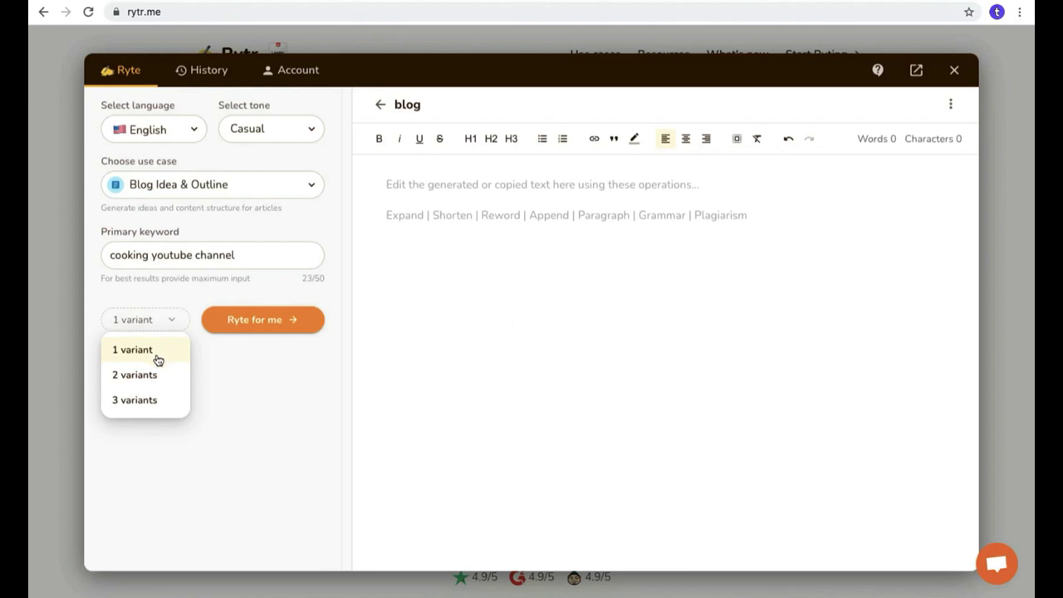
click(153, 405)
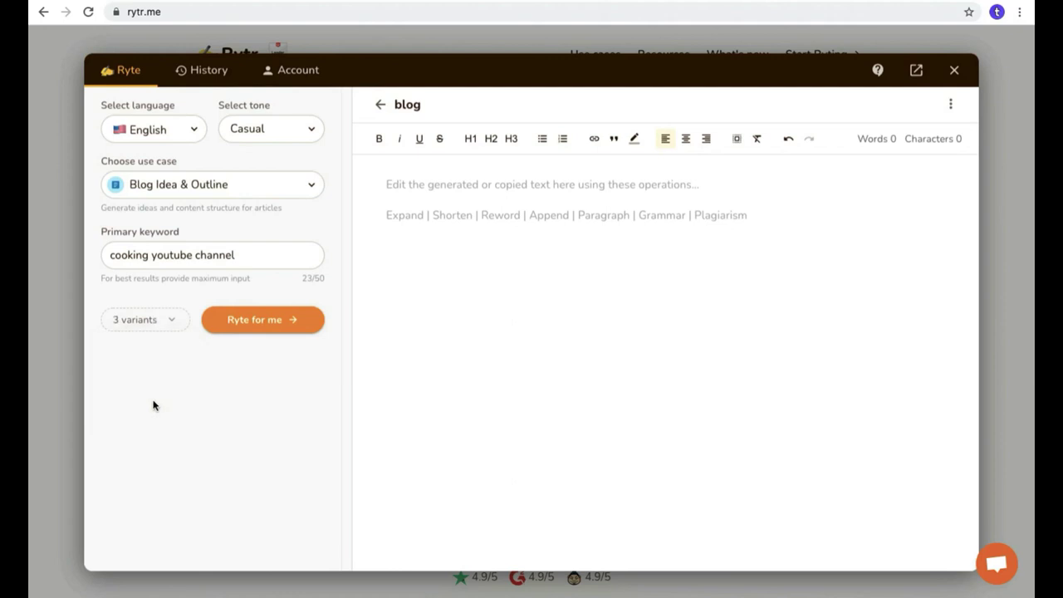
- Set the writing tone to Informative and generate the blog outlines
click(269, 138)
scroll(268, 183, down, 3)
scroll(268, 184, down, 3)
click(247, 203)
click(265, 324)
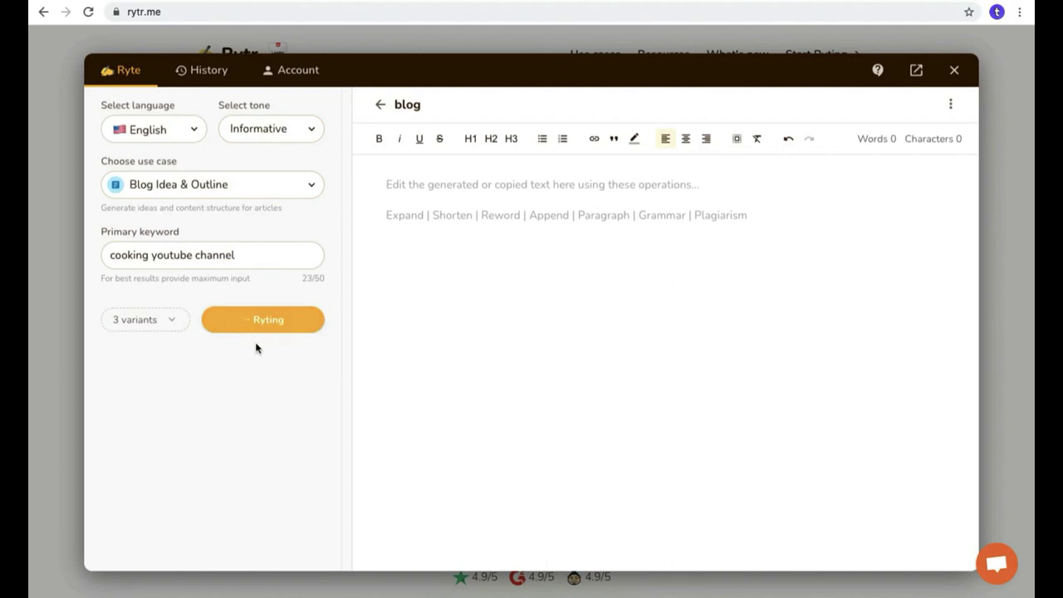
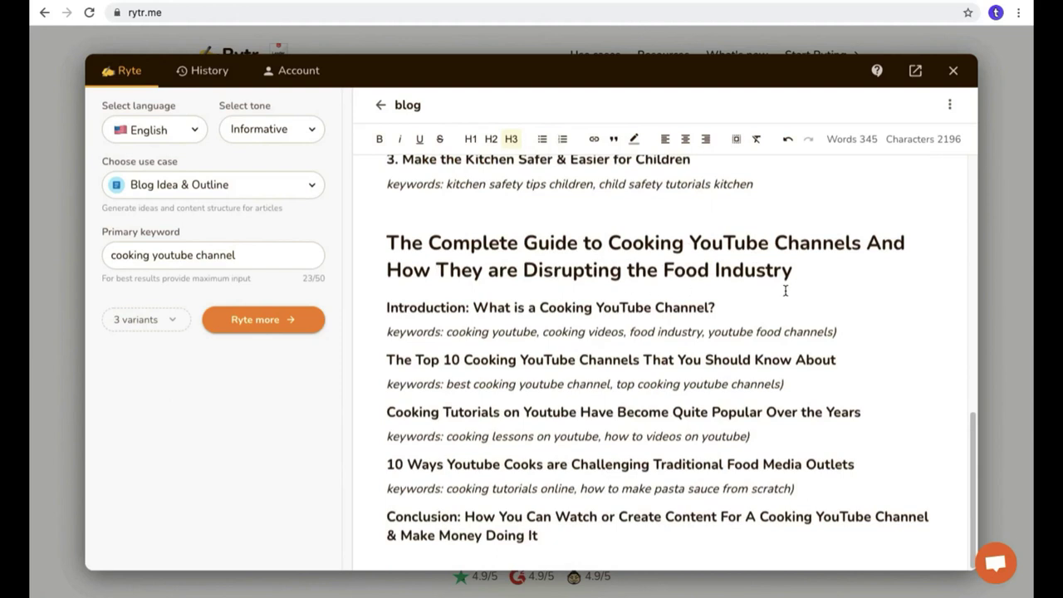
- Review the generated outlines and delete everything after the first one, including the SEO tip and the other two outlines
scroll(777, 292, up, 10)
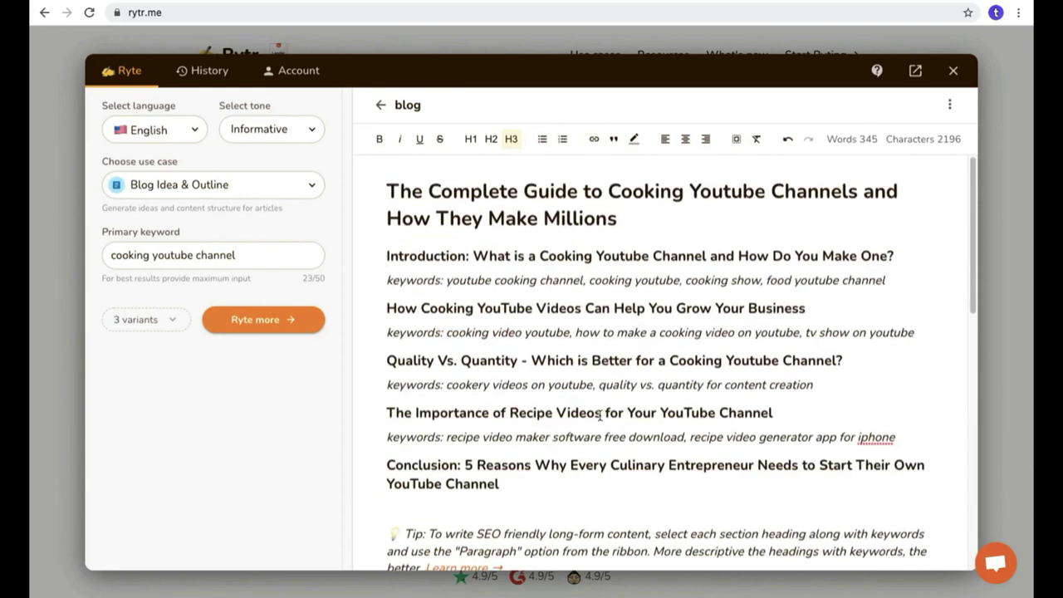
scroll(552, 249, down, 3)
scroll(470, 270, up, 3)
scroll(469, 274, down, 8)
drag(563, 531, 373, 220)
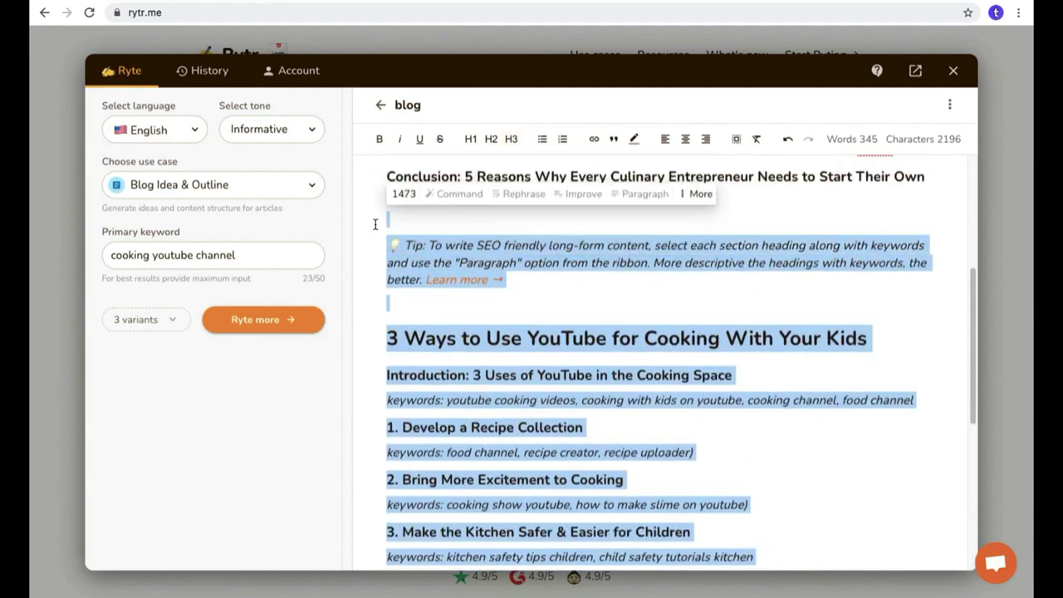
key(BackSpace)
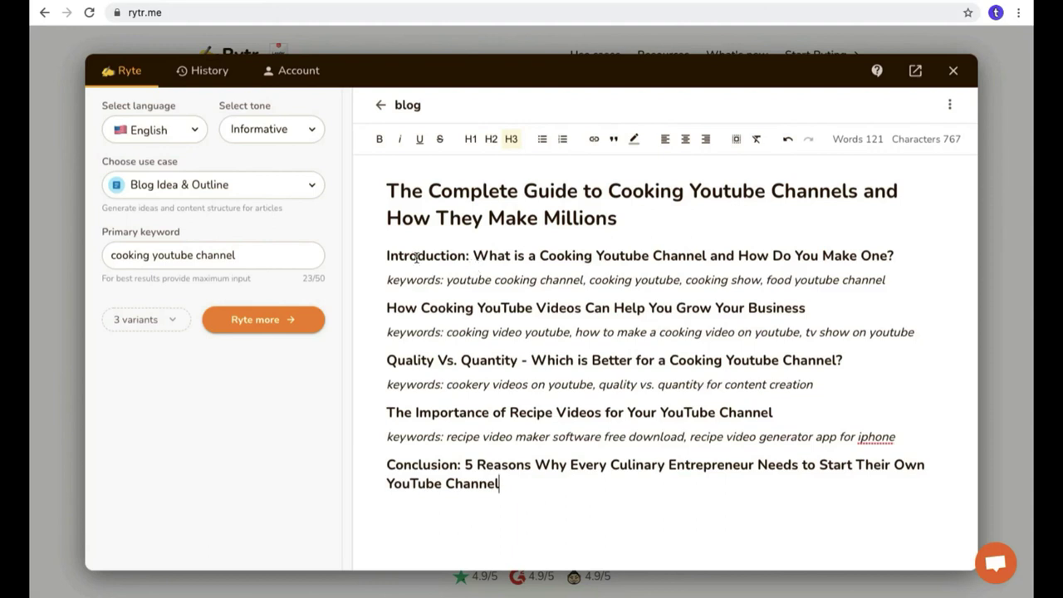
- Generate a paragraph from the Introduction heading and review the new text along with the keywords line below it
drag(384, 255, 898, 251)
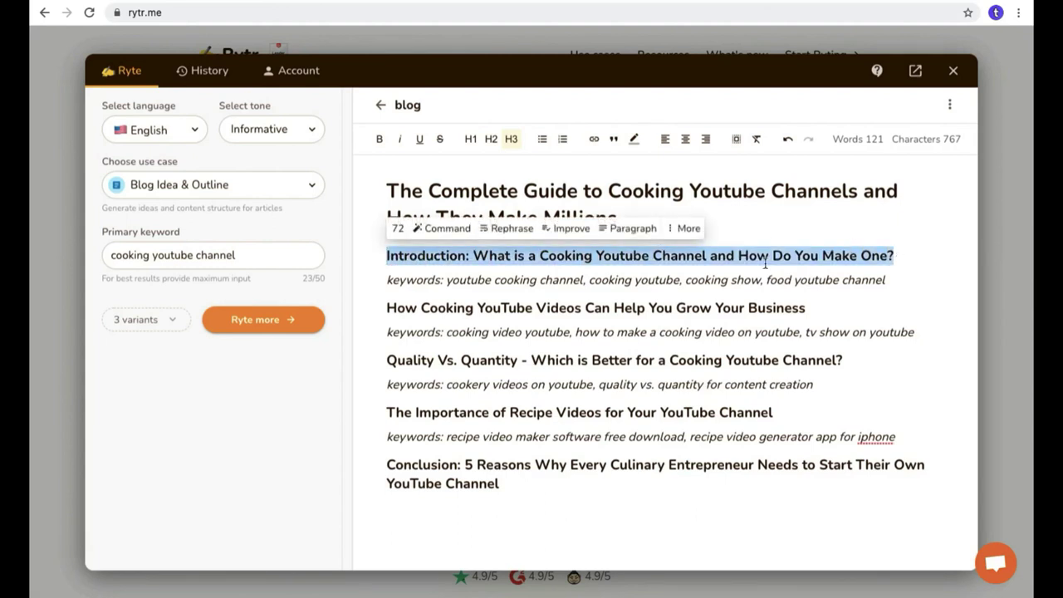
click(620, 235)
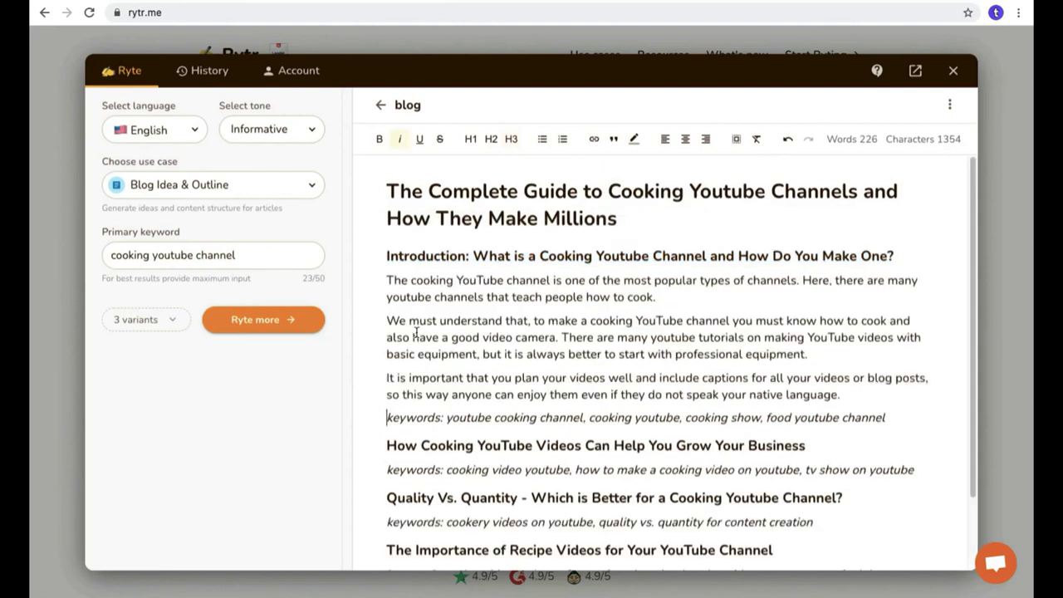
drag(387, 279, 869, 389)
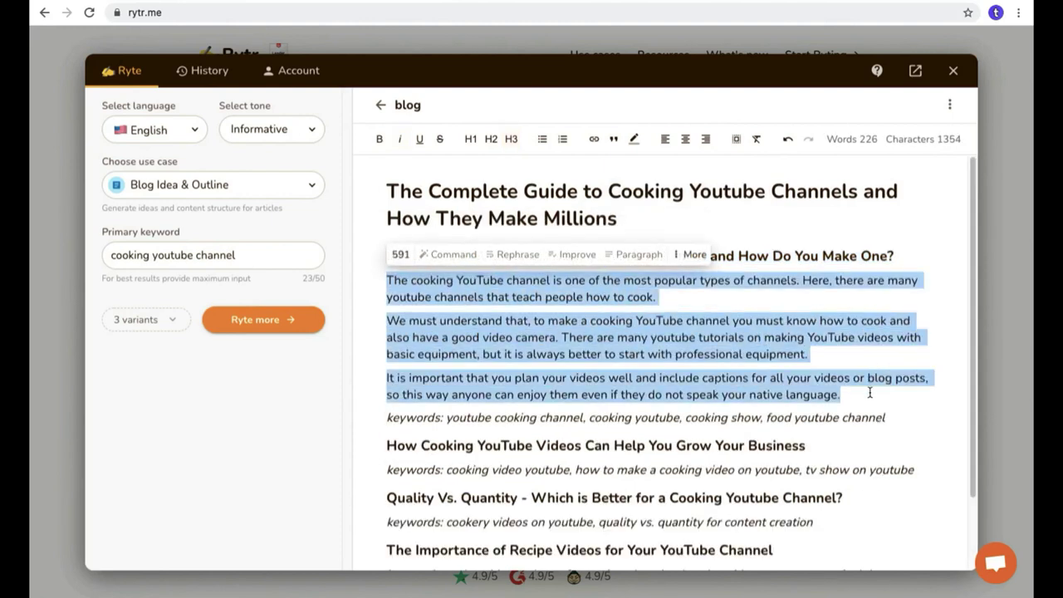
drag(385, 424, 897, 419)
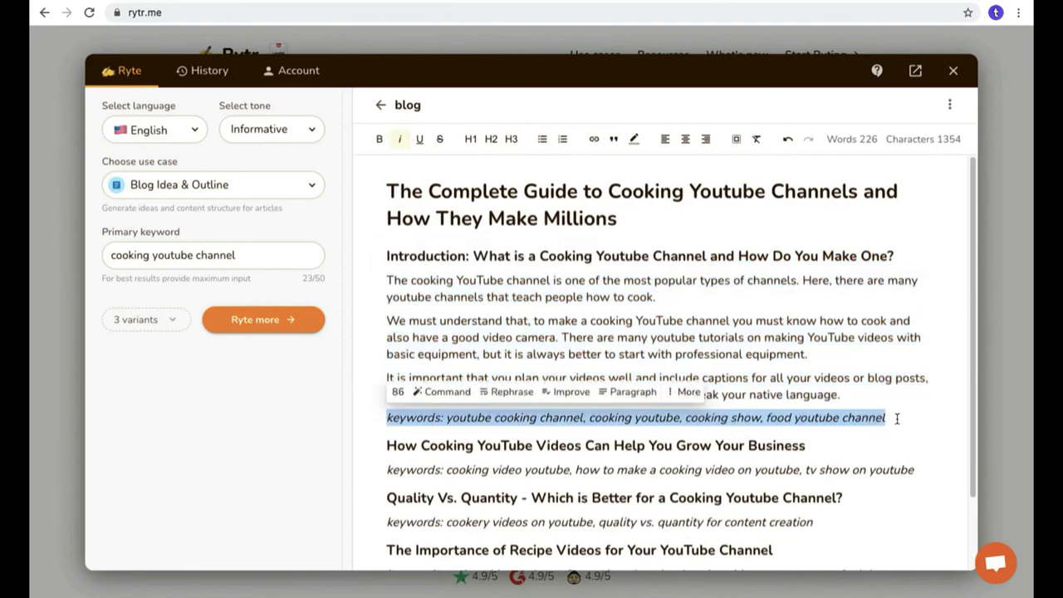
click(897, 418)
scroll(407, 254, down, 1)
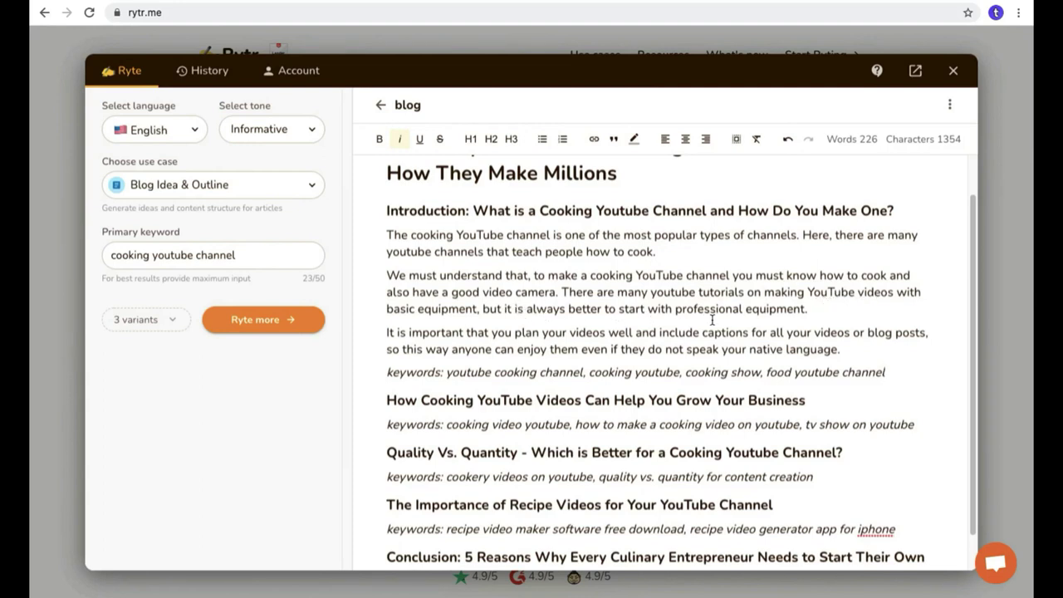
scroll(399, 341, down, 1)
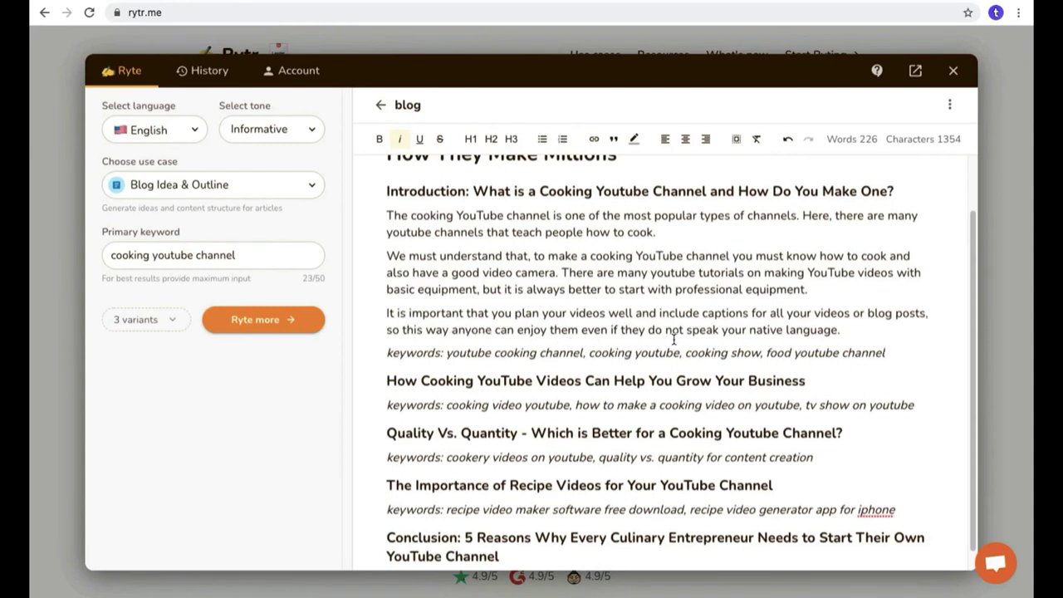
click(838, 332)
scroll(498, 291, up, 1)
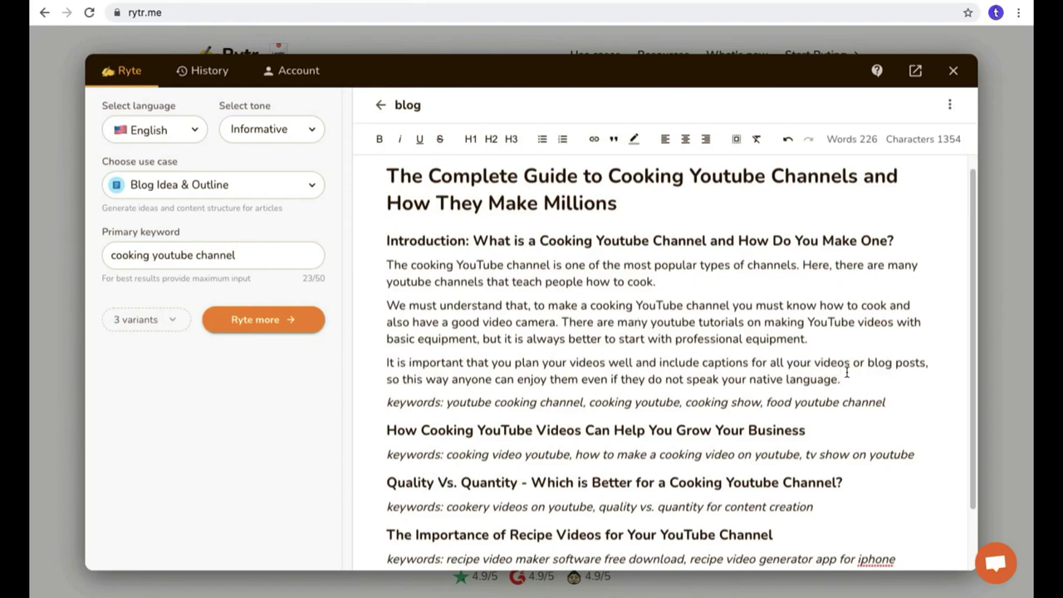
scroll(395, 274, down, 1)
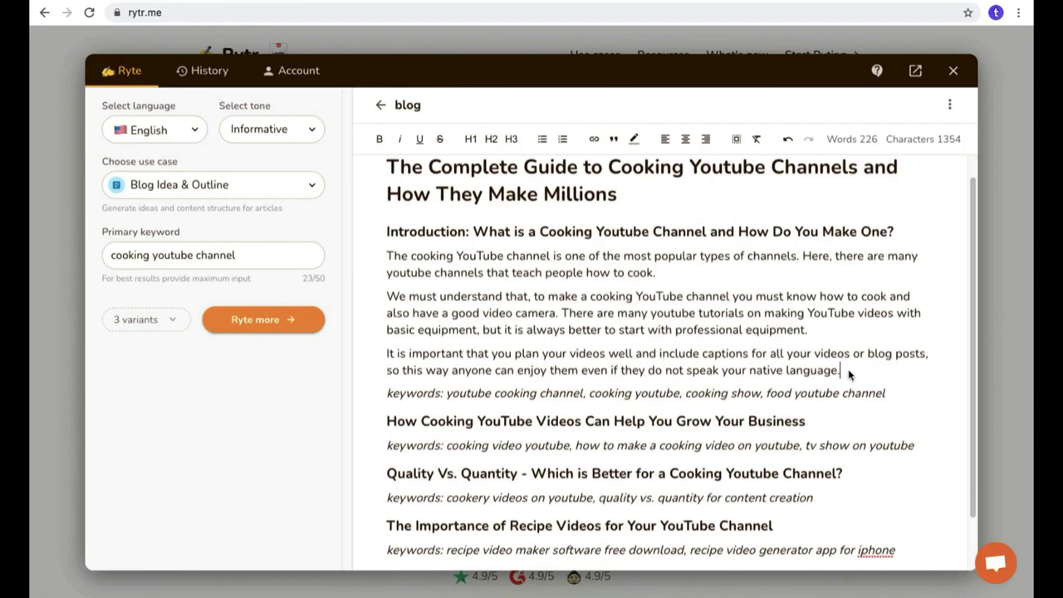
- Delete the generated introduction text and the blank line it leaves under the heading
drag(838, 373, 335, 251)
key(BackSpace)
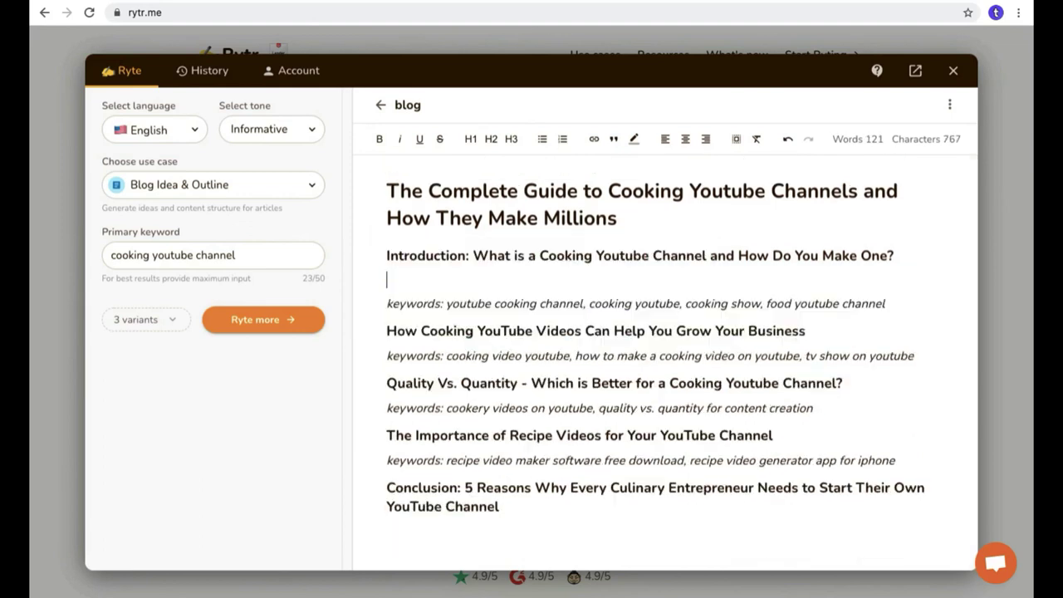
key(BackSpace)
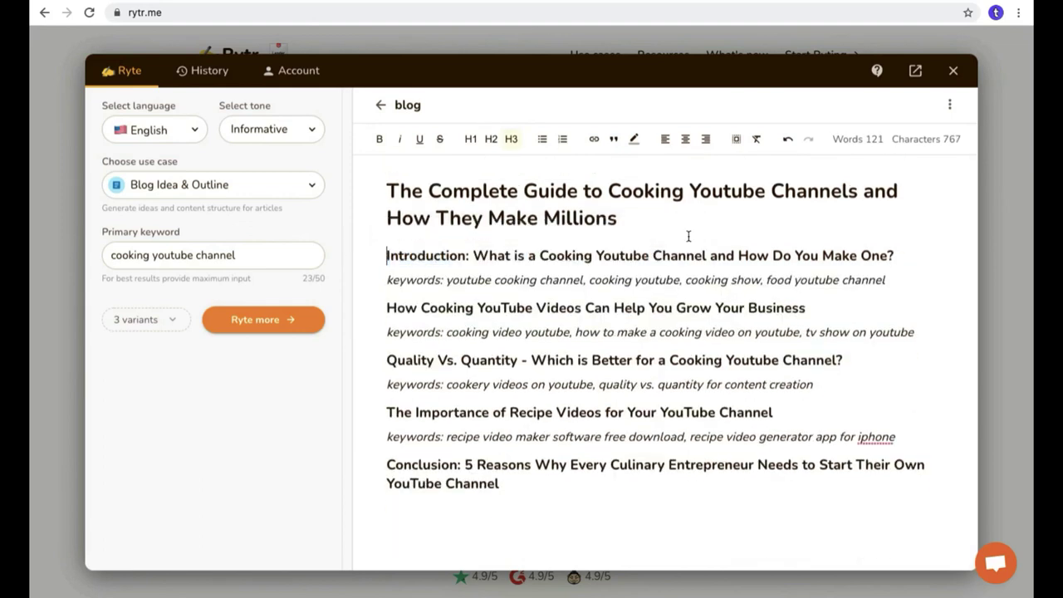
- Generate a fresh paragraph from the Introduction heading and read through the new introduction
triple_click(895, 255)
click(628, 228)
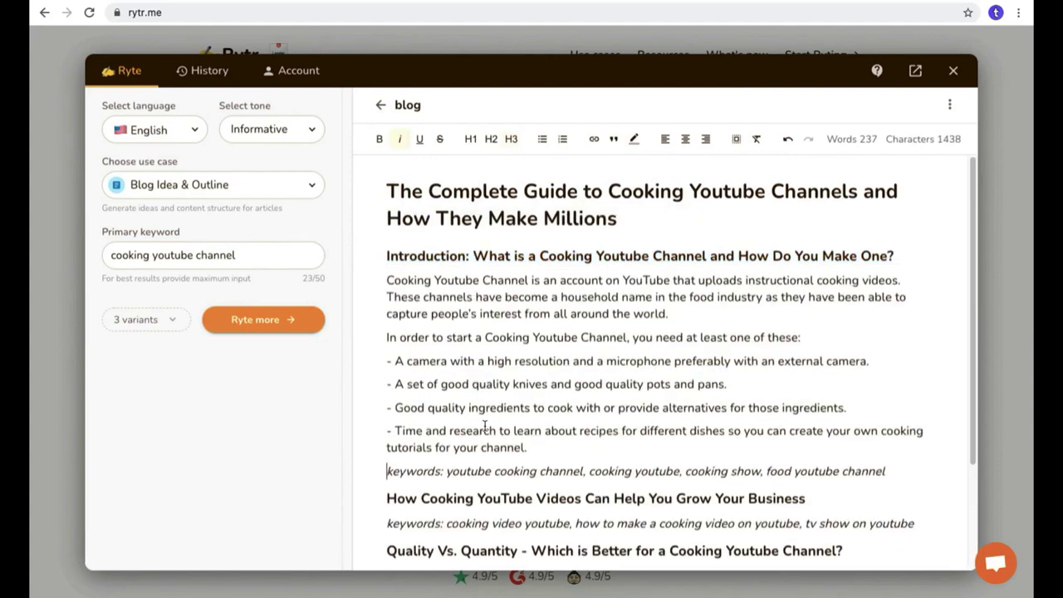
scroll(440, 357, down, 1)
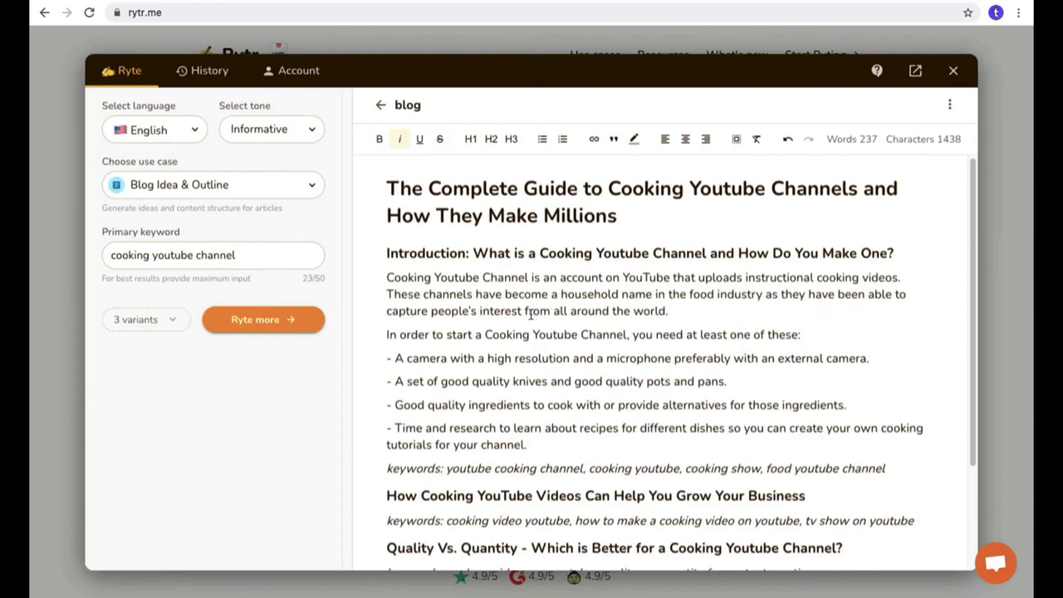
scroll(499, 328, down, 1)
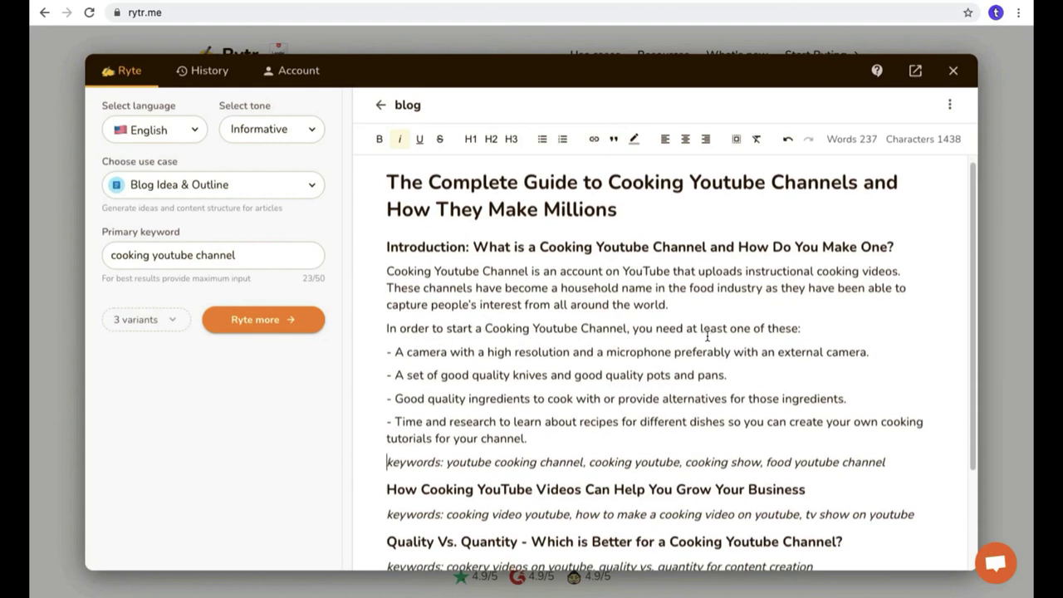
scroll(721, 337, down, 1)
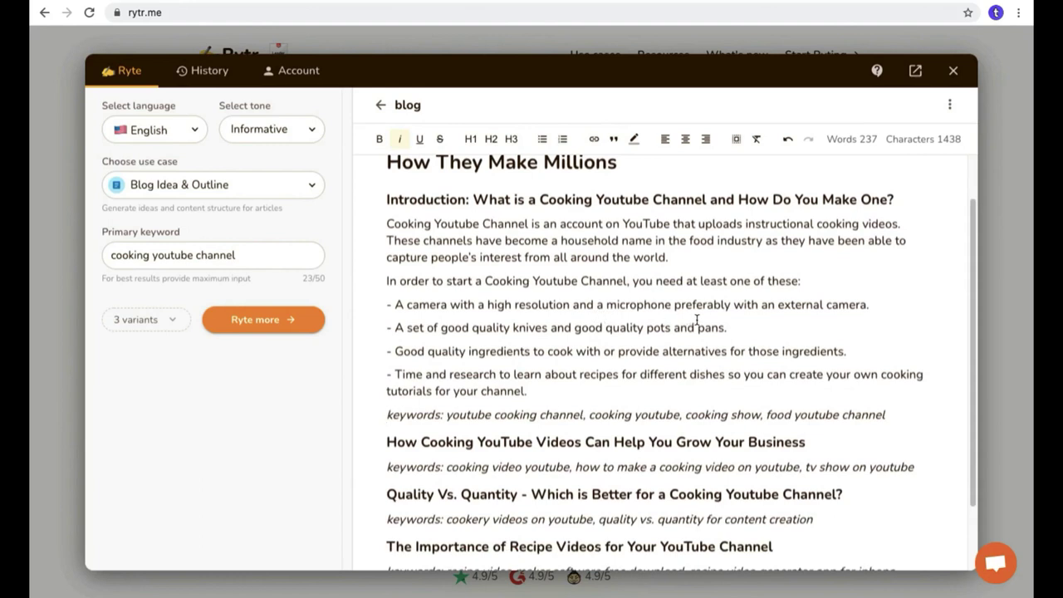
scroll(793, 322, down, 1)
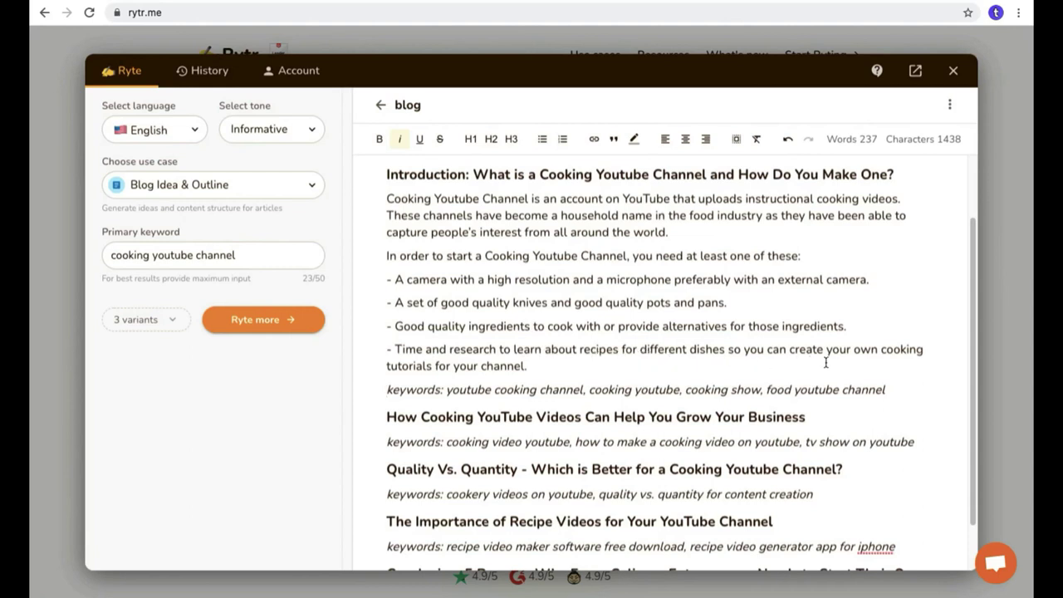
- Run a plagiarism check on the whole generated introduction text, read the result and close it
click(529, 365)
drag(387, 199, 571, 366)
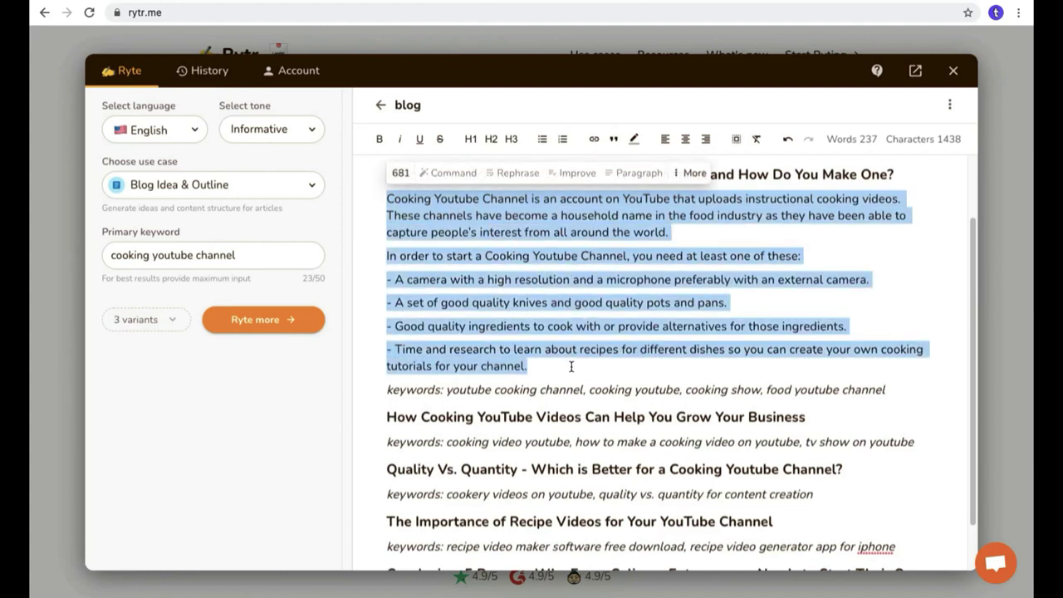
click(688, 173)
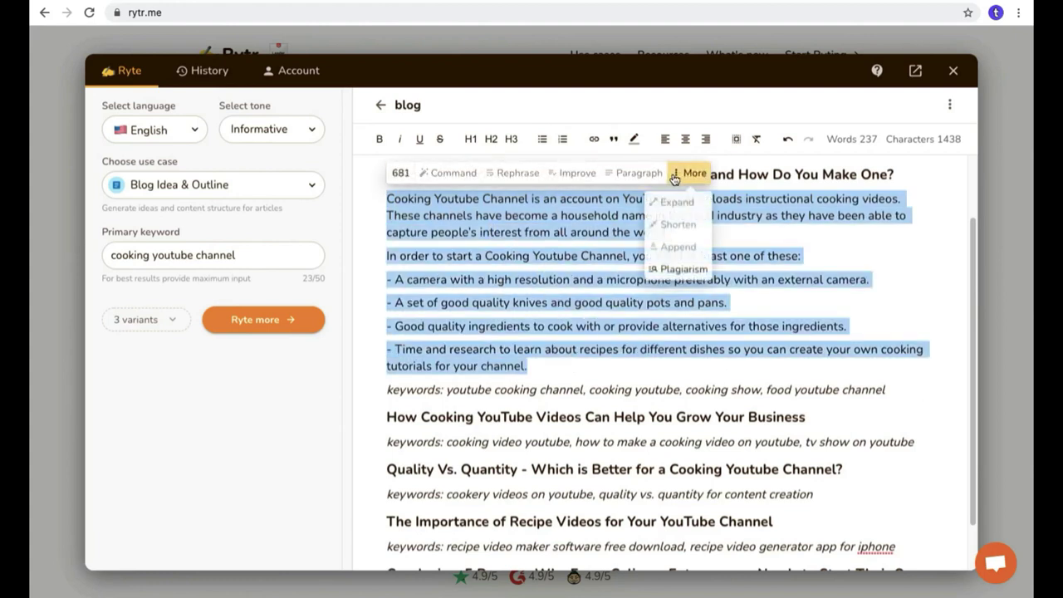
click(679, 269)
click(679, 270)
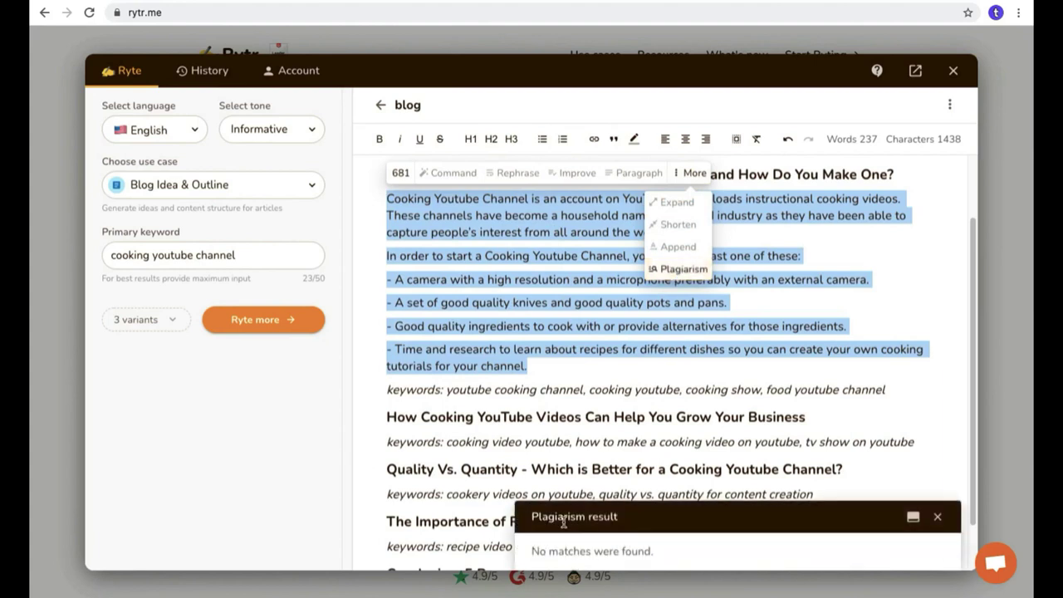
click(568, 375)
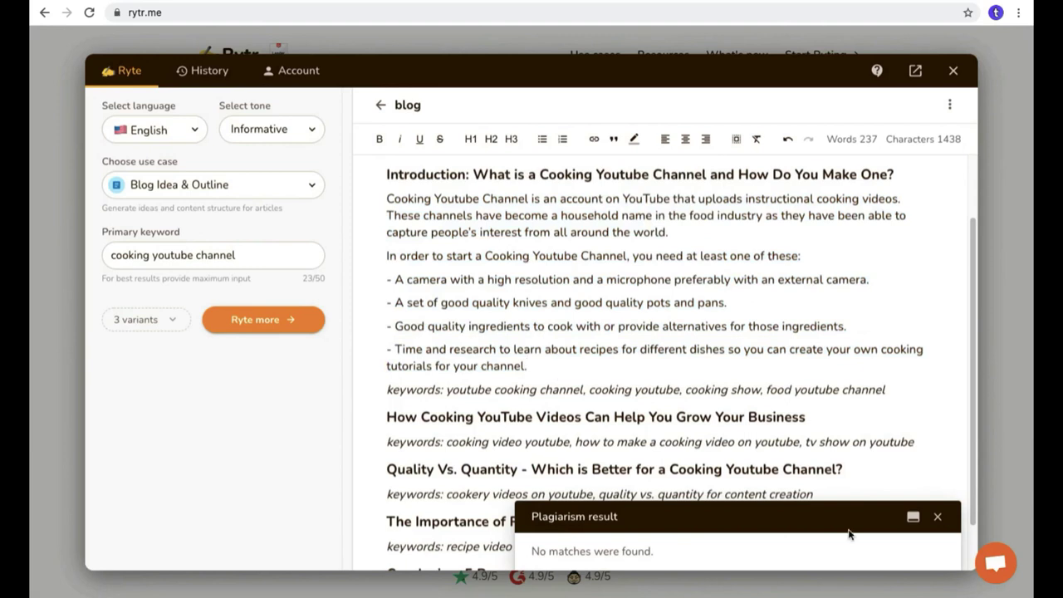
click(939, 519)
- Search Google for the Introduction heading's question and open the Food Bloggers of Canada article on starting a food based YouTube channel
scroll(644, 486, up, 2)
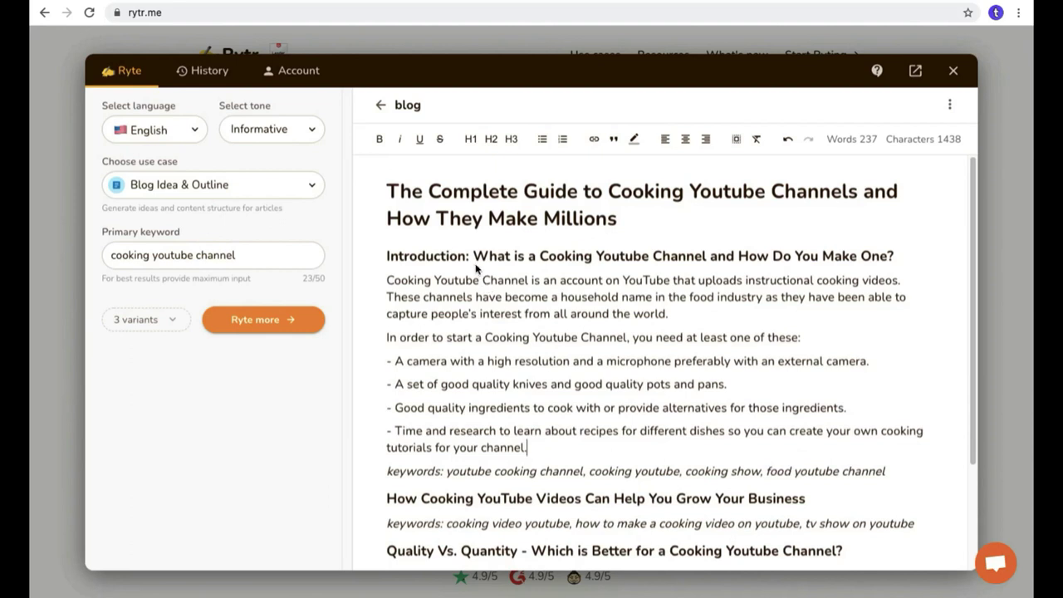
drag(476, 259, 895, 257)
right_click(633, 258)
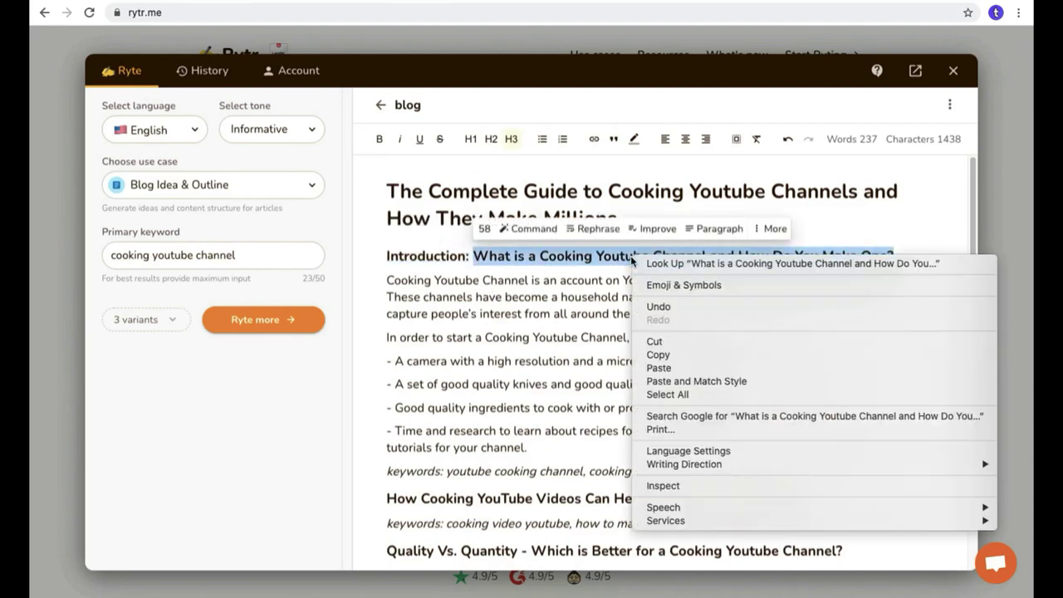
click(691, 416)
scroll(440, 242, down, 8)
click(271, 281)
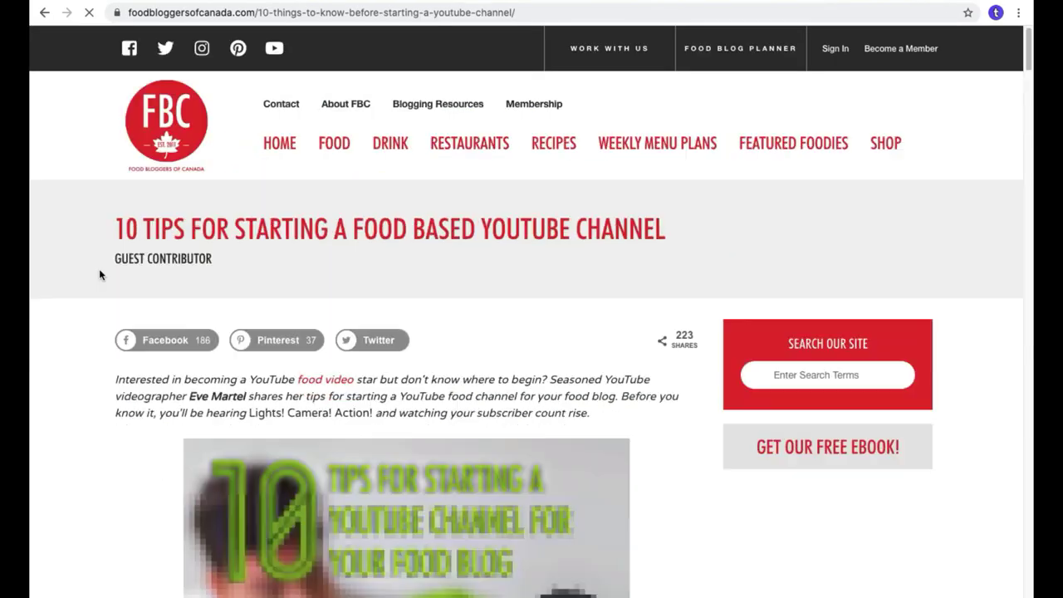
- Copy the article's italic opening paragraph and paste it below the Conclusion heading in the Rytr blog document
scroll(99, 270, down, 4)
drag(591, 116, 115, 82)
right_click(127, 88)
click(155, 116)
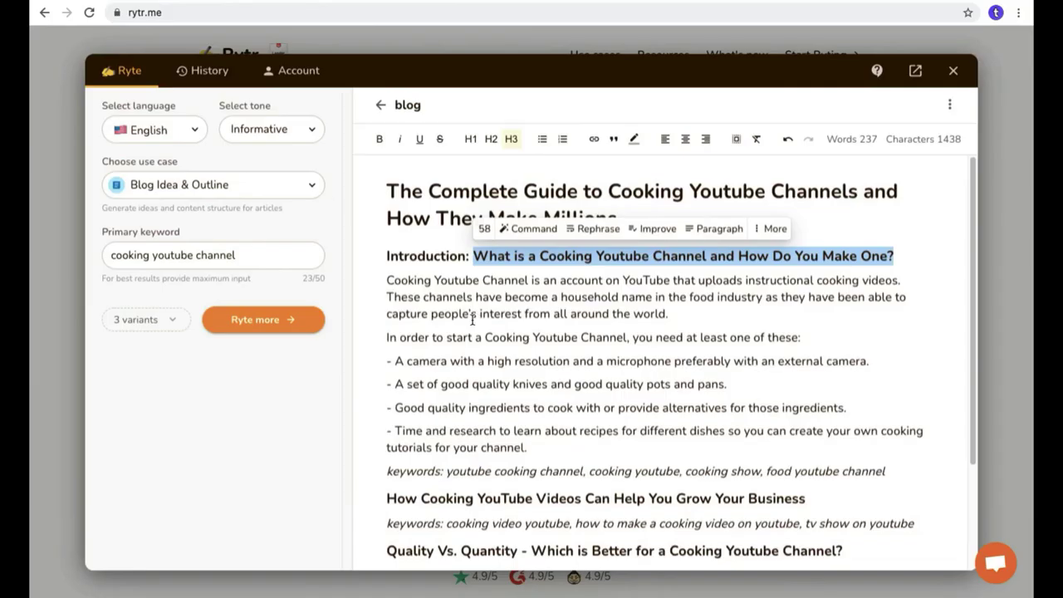
scroll(510, 541, down, 5)
key(ctrl+v)
- Check the pasted opening paragraph for plagiarism, review the matched sources and delete the paragraph from the document
drag(444, 536, 387, 485)
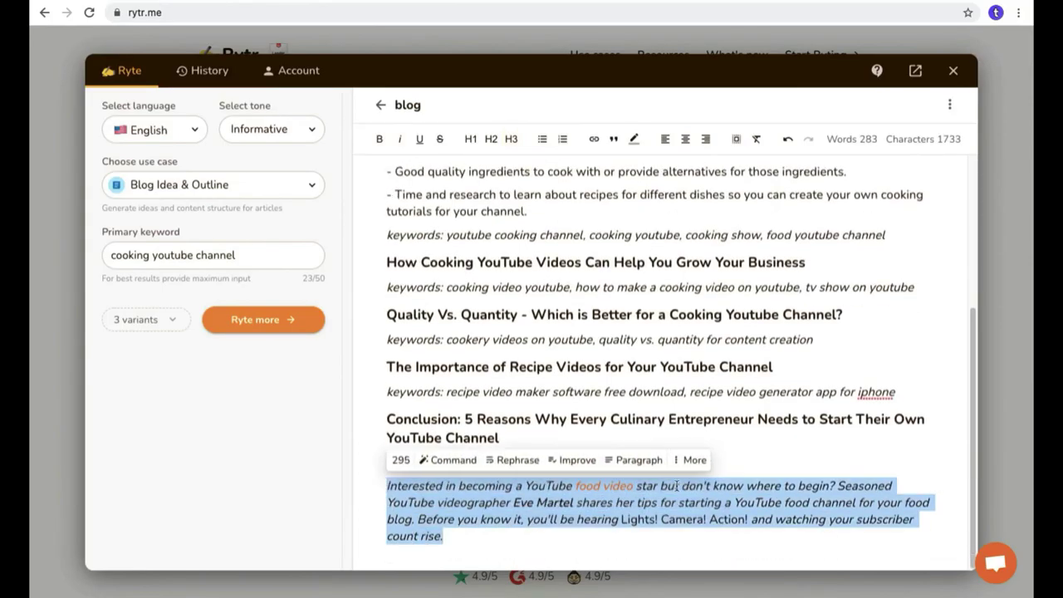
click(694, 459)
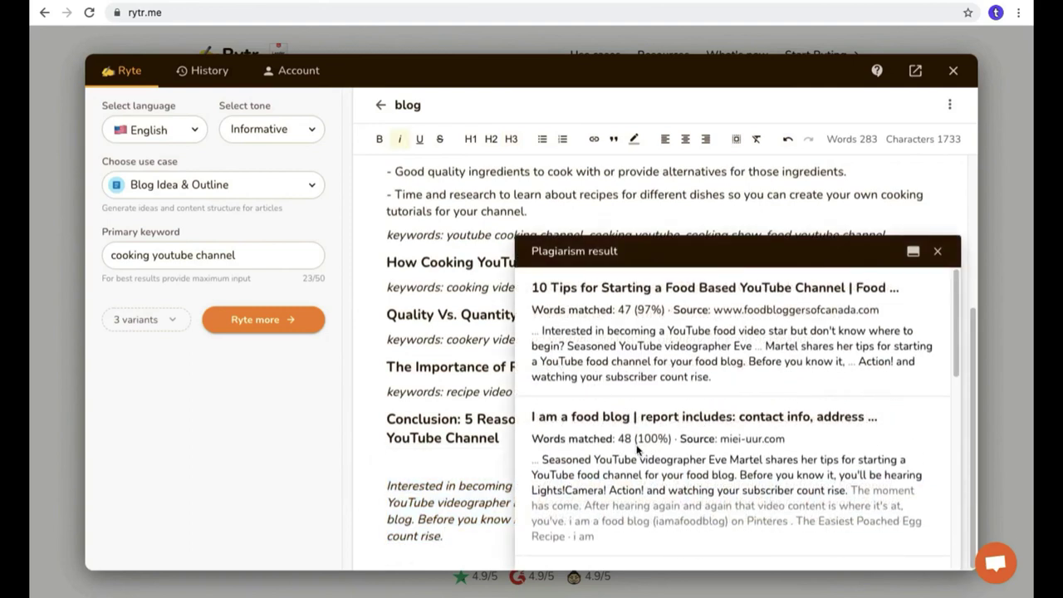
scroll(636, 445, down, 2)
scroll(637, 447, down, 4)
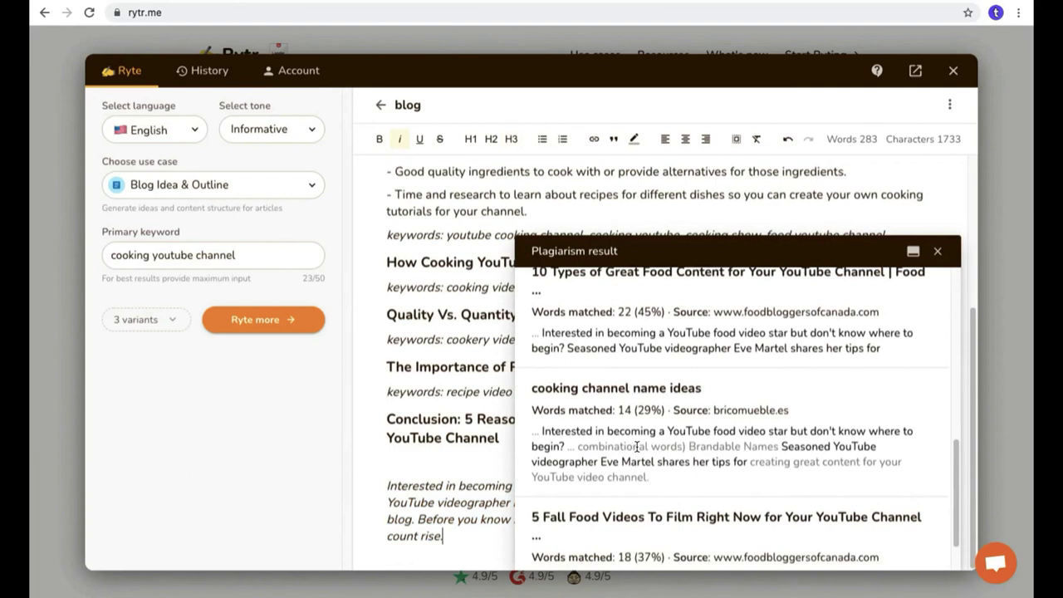
key(Escape)
drag(444, 537, 383, 486)
key(BackSpace)
- Generate a paragraph from the heading "How Cooking YouTube Videos Can Help You Grow Your Business"
scroll(716, 362, up, 1)
drag(805, 360, 387, 361)
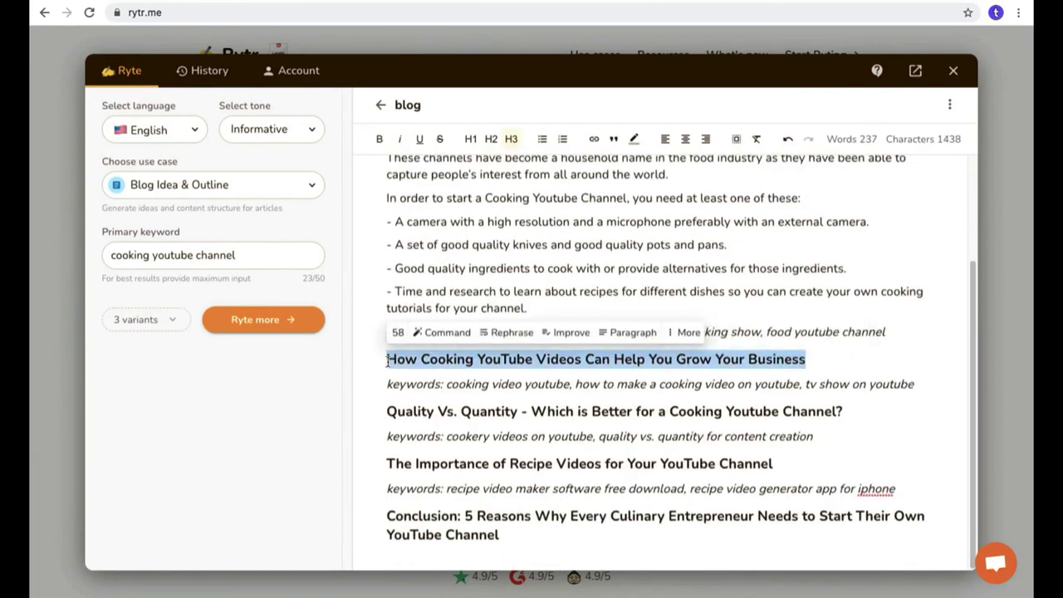
click(631, 332)
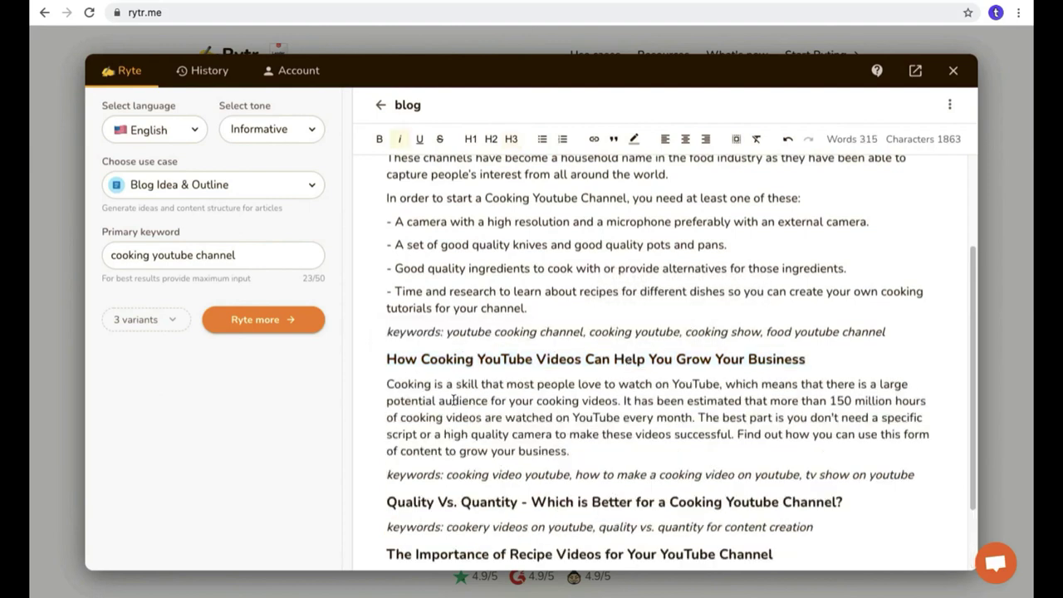
scroll(453, 400, down, 1)
drag(843, 411, 384, 409)
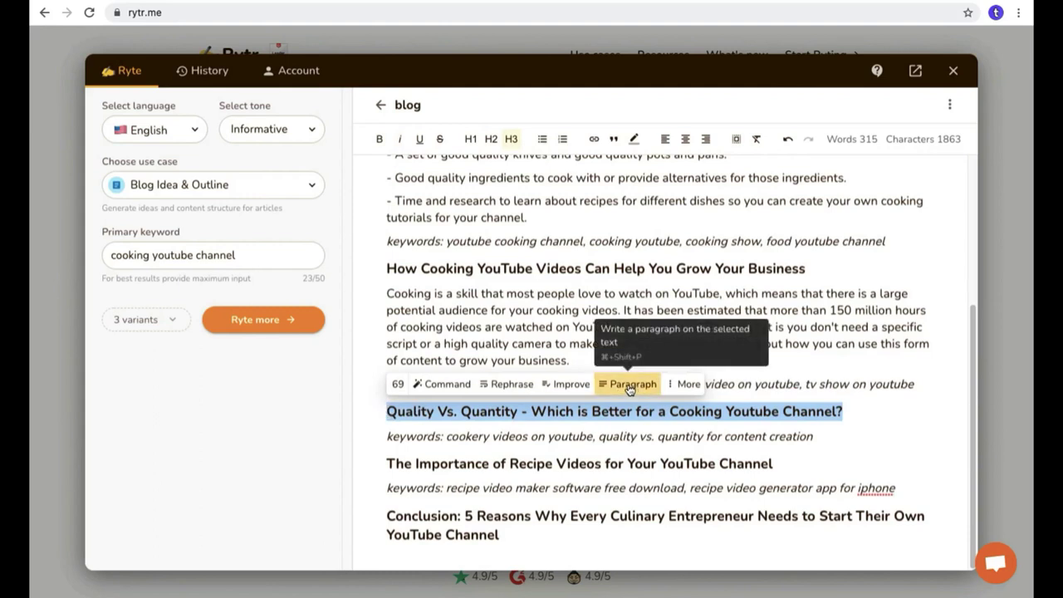
click(382, 314)
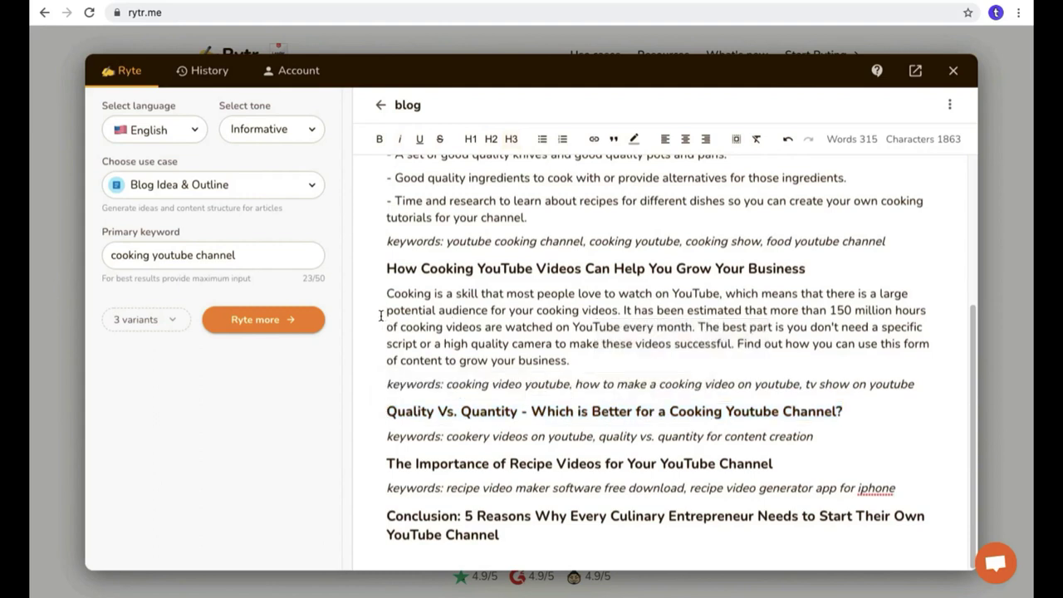
scroll(381, 314, up, 3)
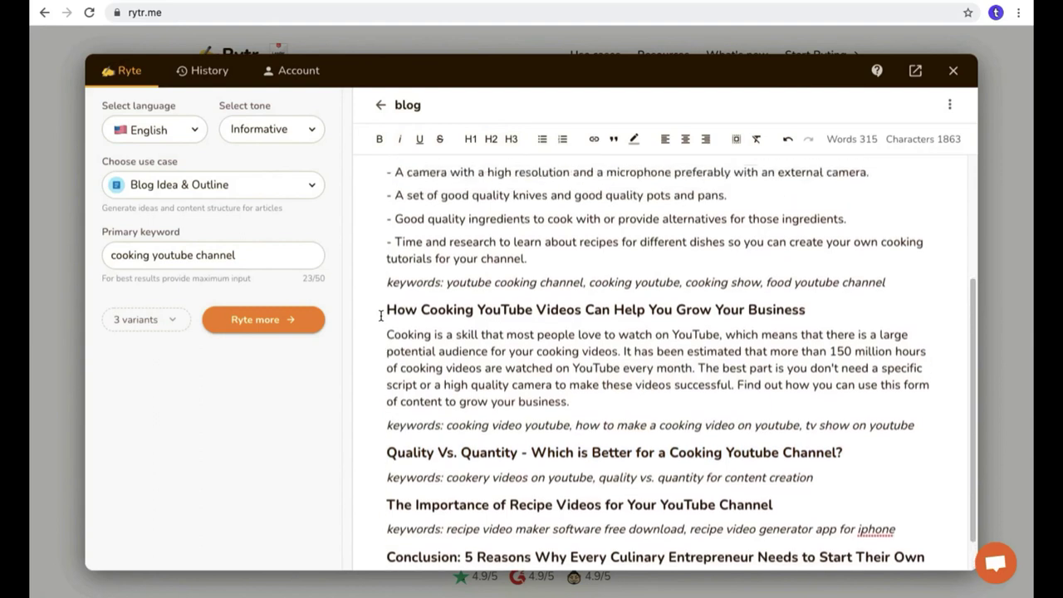
scroll(382, 314, down, 2)
scroll(381, 314, down, 2)
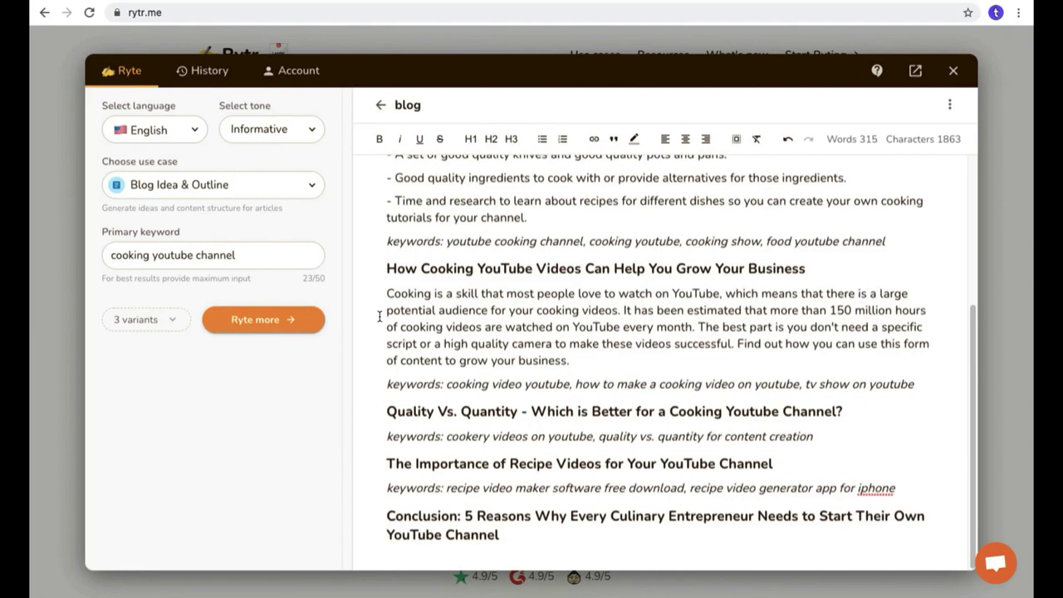
- Copy the first paragraph under "1. Have a Schedule" in the food blog article and paste it at the end of the Rytr document
click(312, 0)
scroll(365, 181, down, 8)
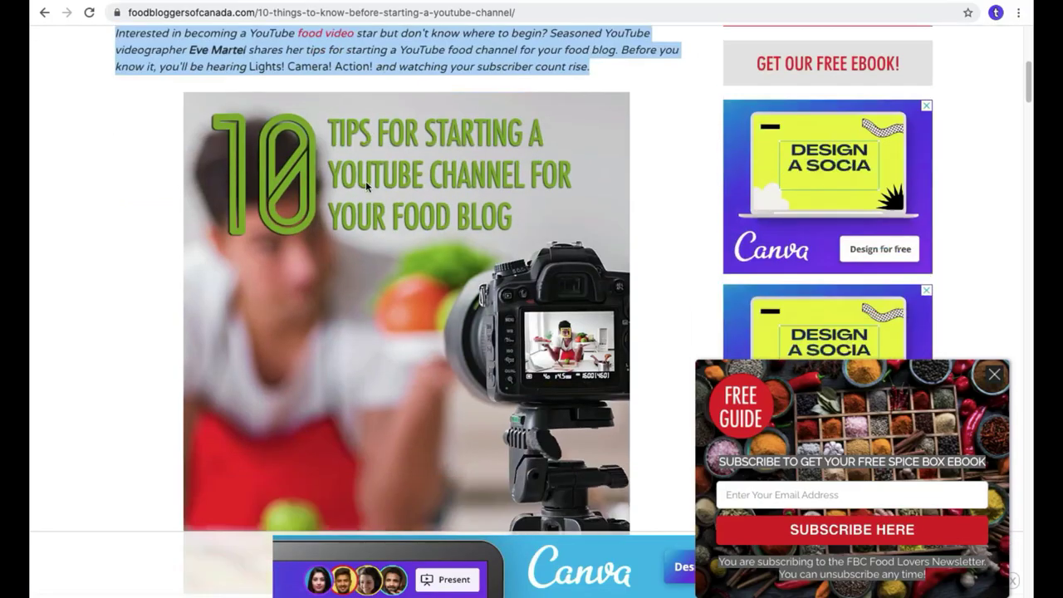
scroll(367, 189, down, 4)
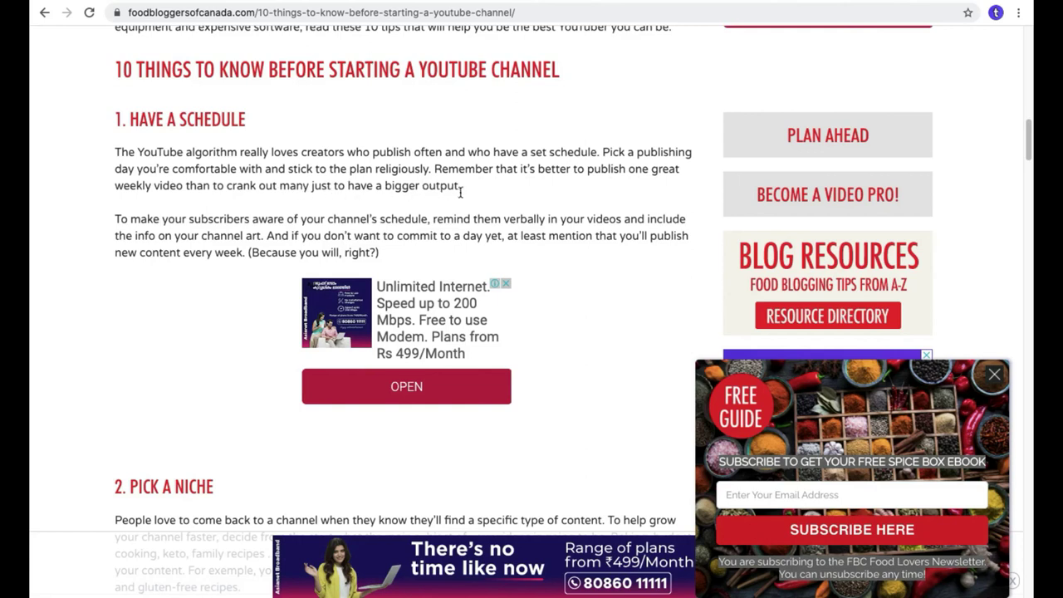
drag(461, 190, 116, 153)
right_click(145, 155)
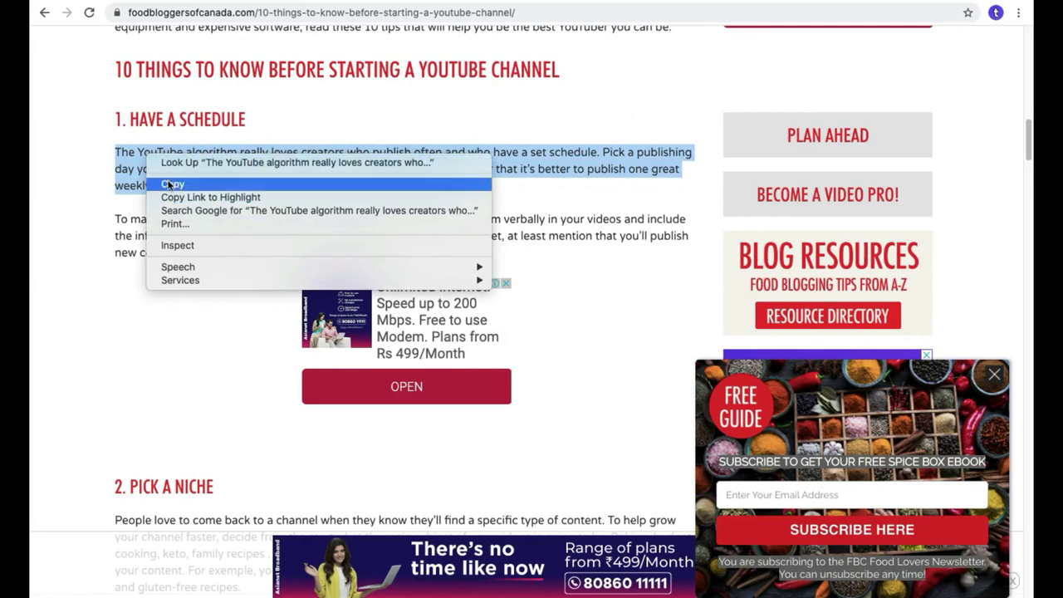
click(170, 184)
click(138, 2)
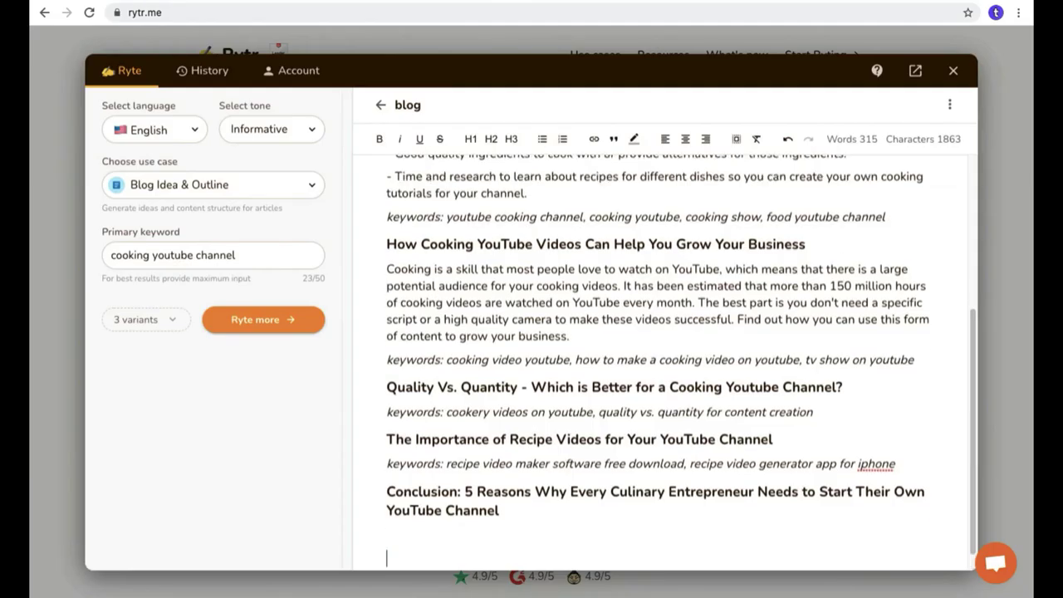
key(ctrl+v)
- Run a plagiarism check on the pasted schedule paragraph, look through the matched sources and close the result
drag(896, 536, 387, 503)
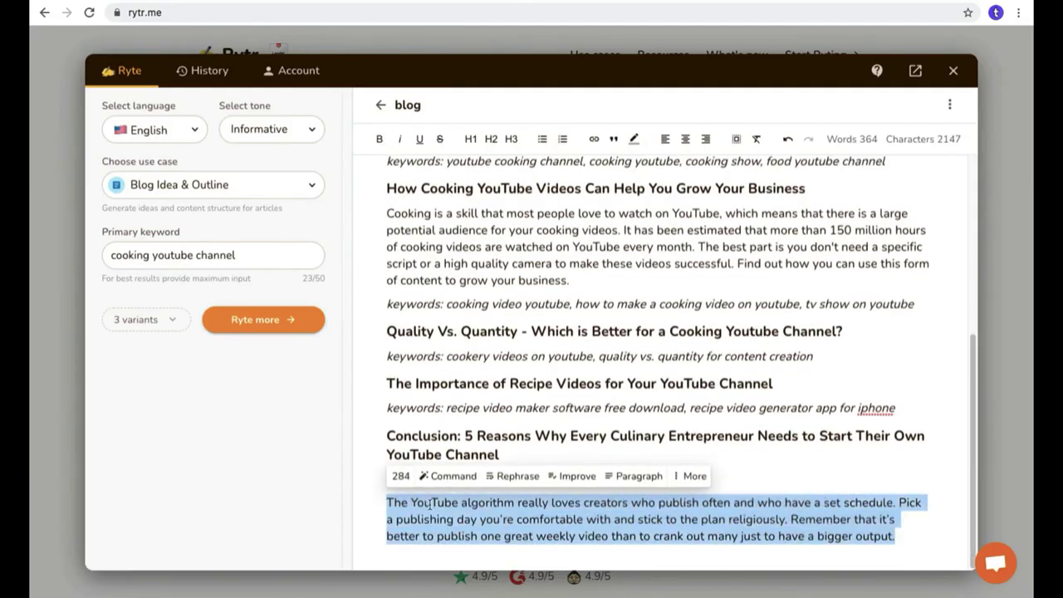
click(693, 475)
click(671, 448)
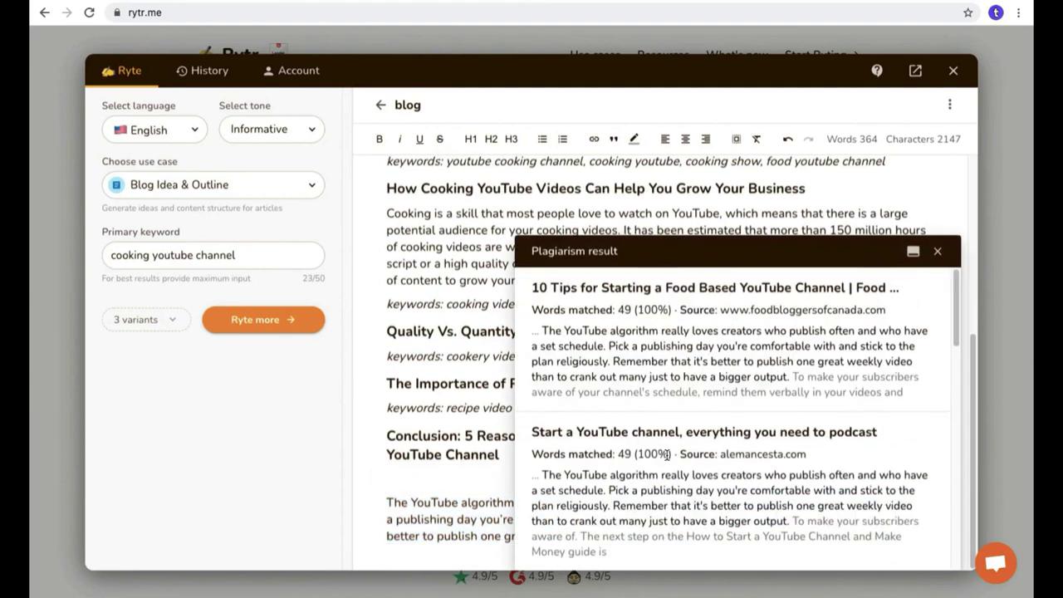
scroll(640, 382, down, 4)
scroll(640, 382, down, 6)
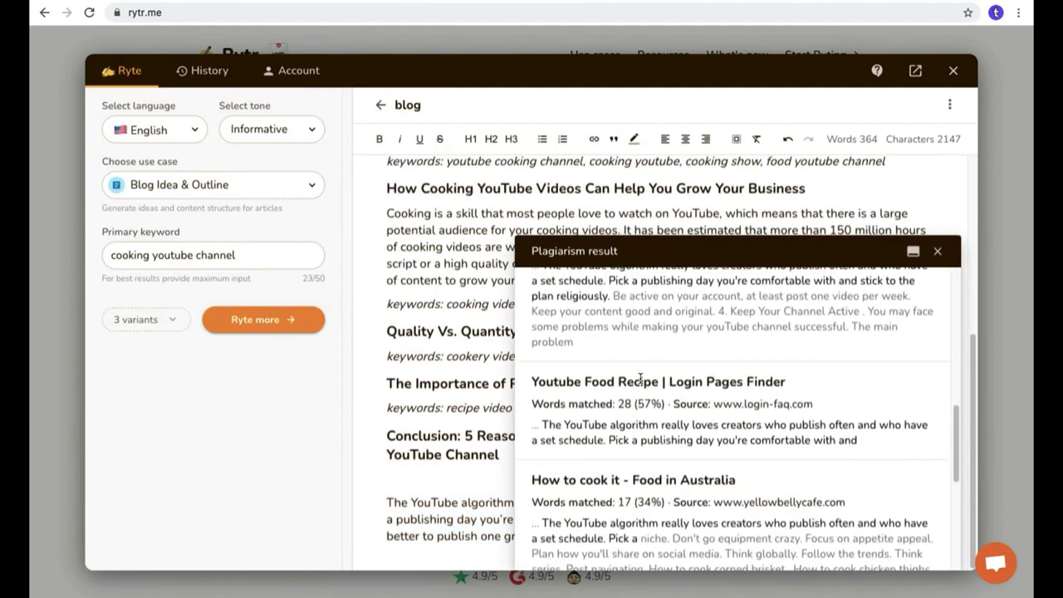
scroll(640, 378, up, 10)
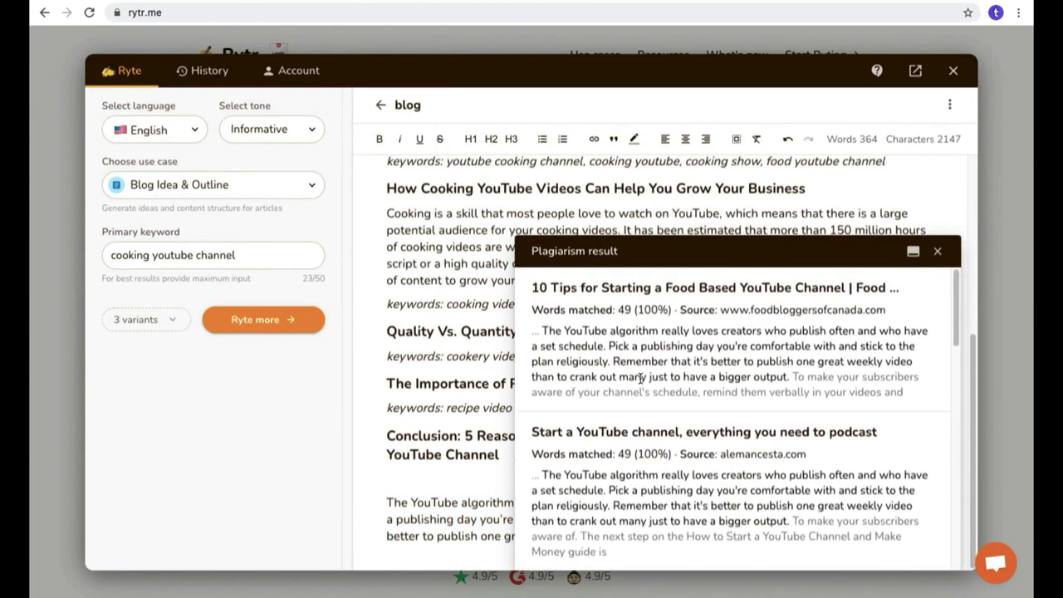
click(937, 251)
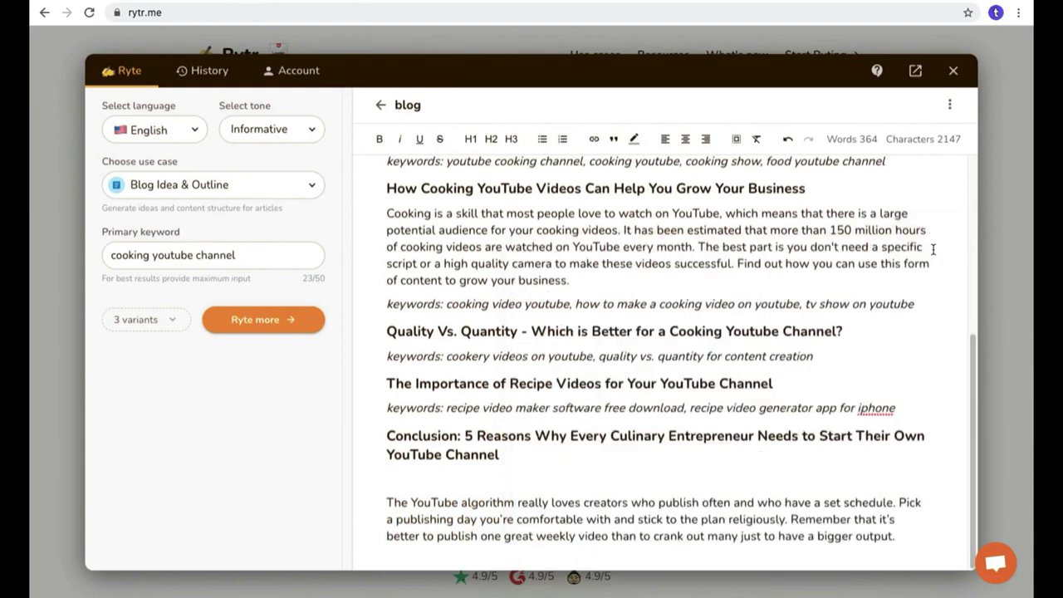
- Rephrase the pasted schedule paragraph and expand the reworded version
drag(386, 498, 901, 535)
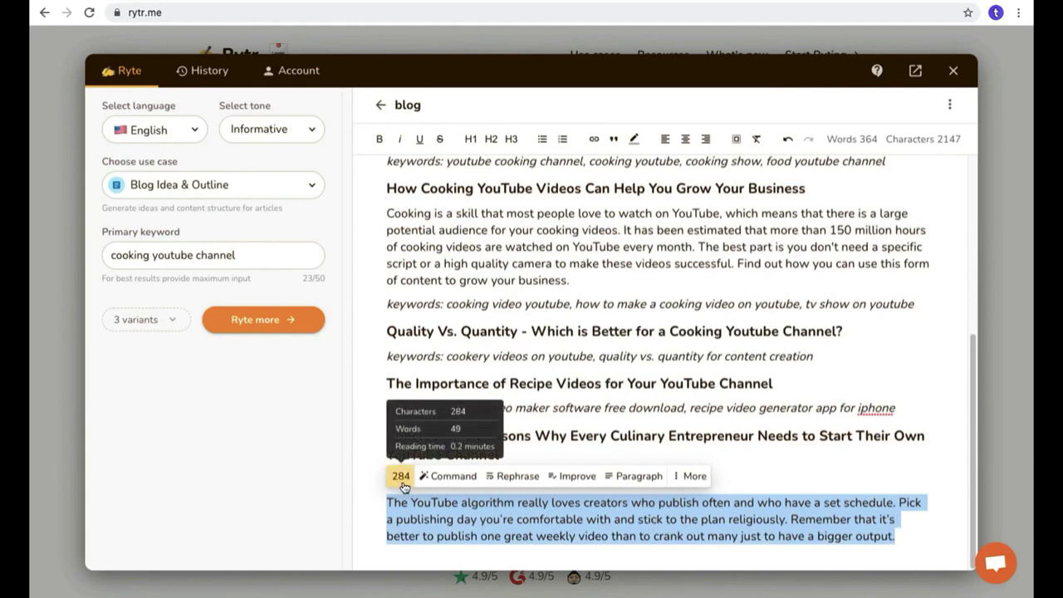
click(515, 479)
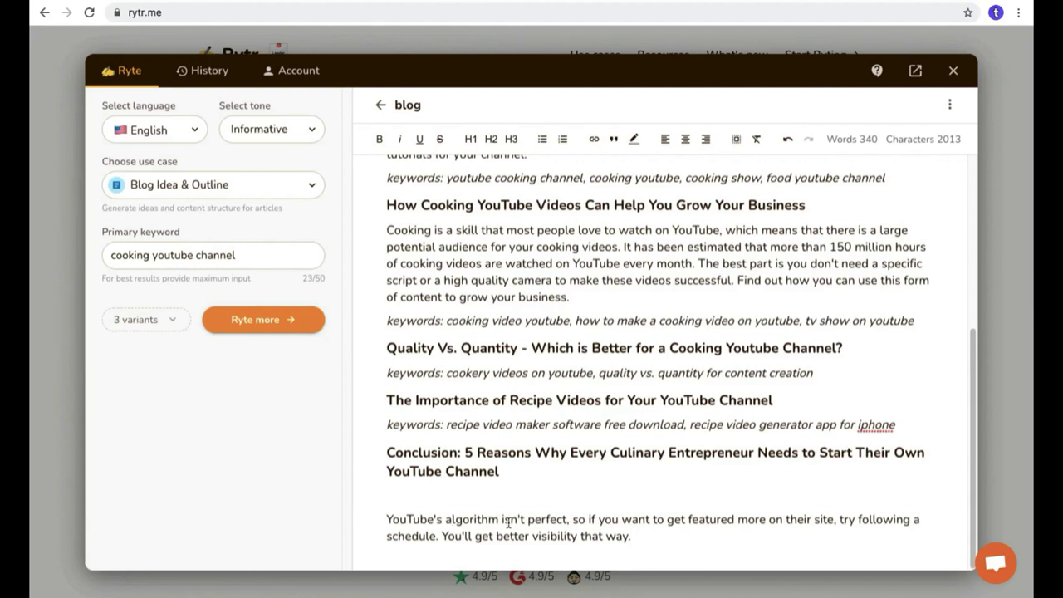
drag(387, 519, 632, 536)
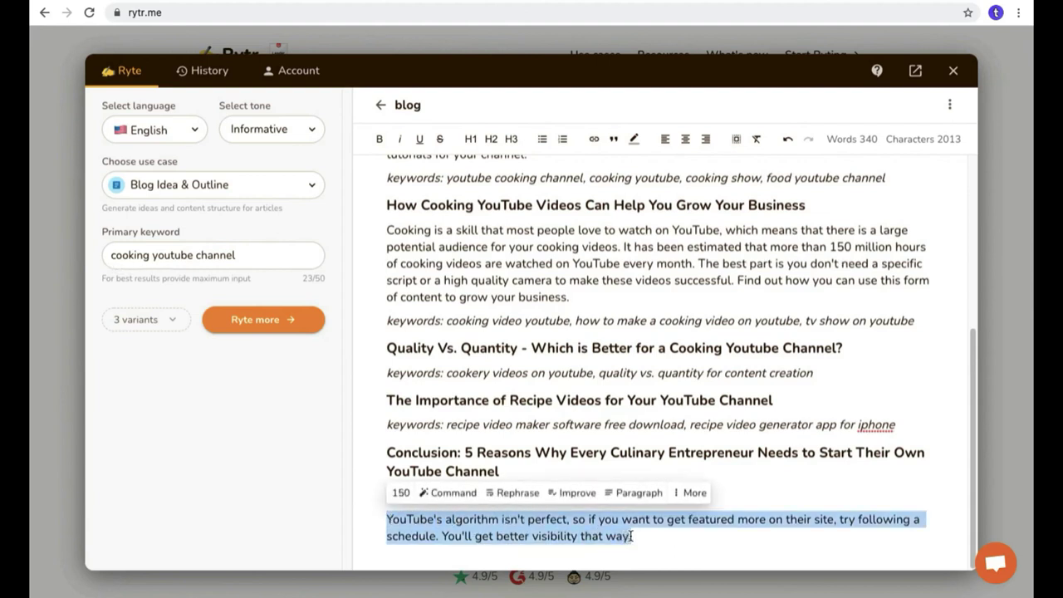
click(675, 492)
click(677, 397)
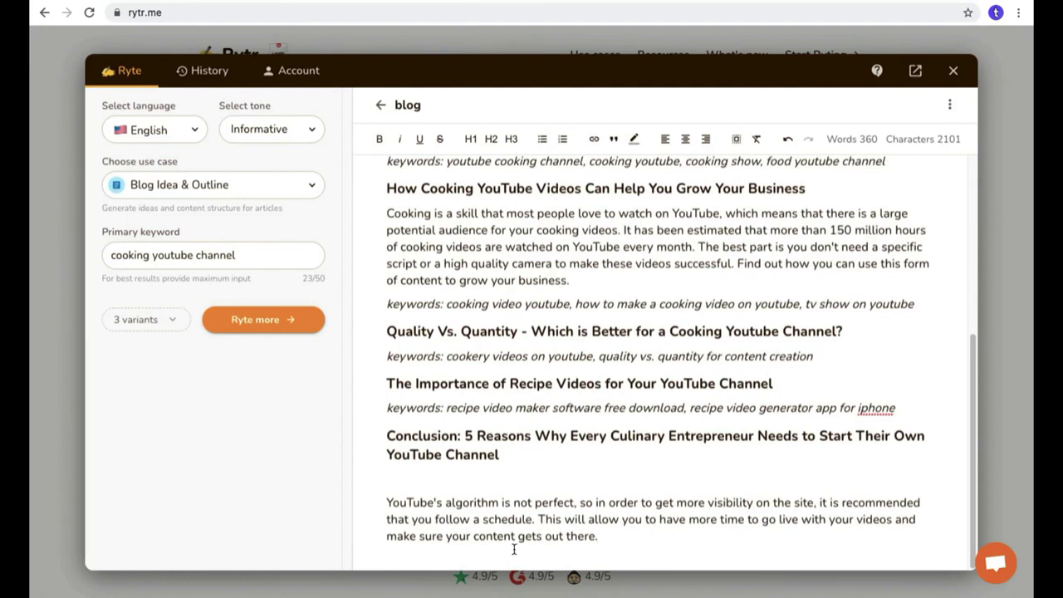
- Check the expanded paragraph at the end of the document for plagiarism and close the result
drag(537, 548, 384, 496)
click(689, 475)
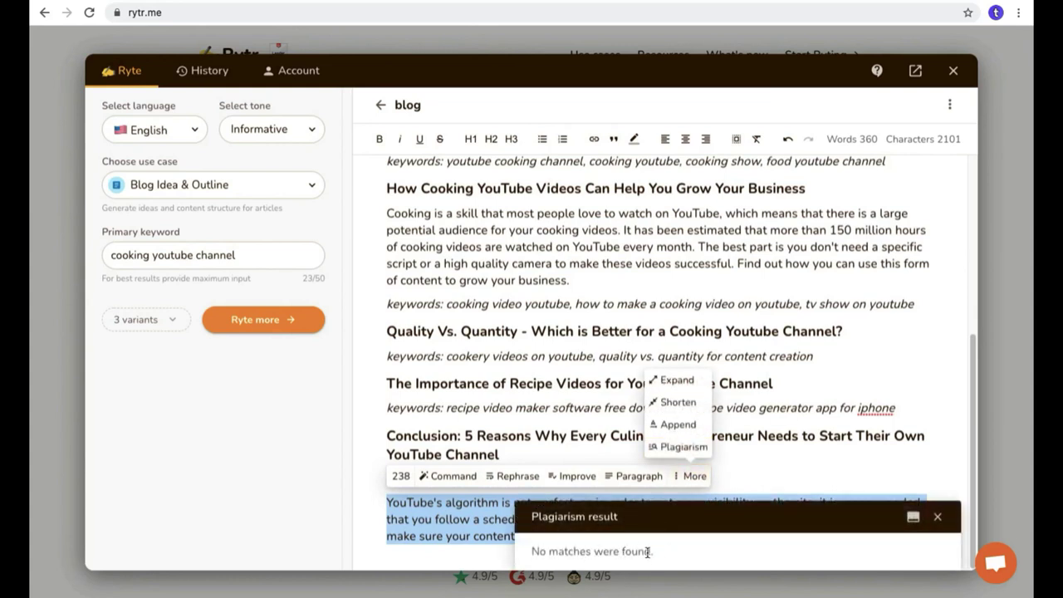
click(939, 518)
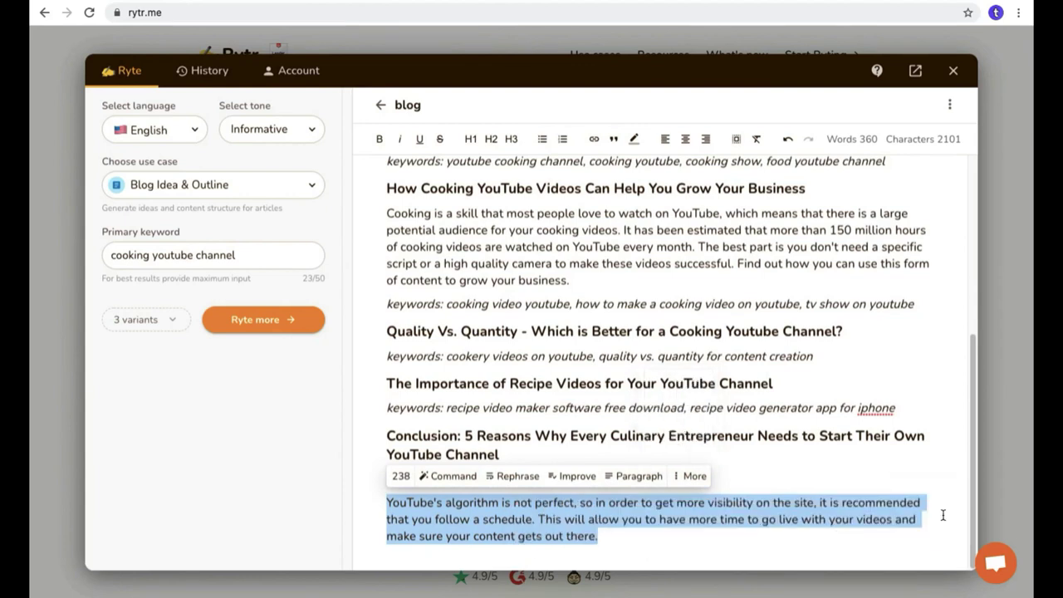
click(601, 539)
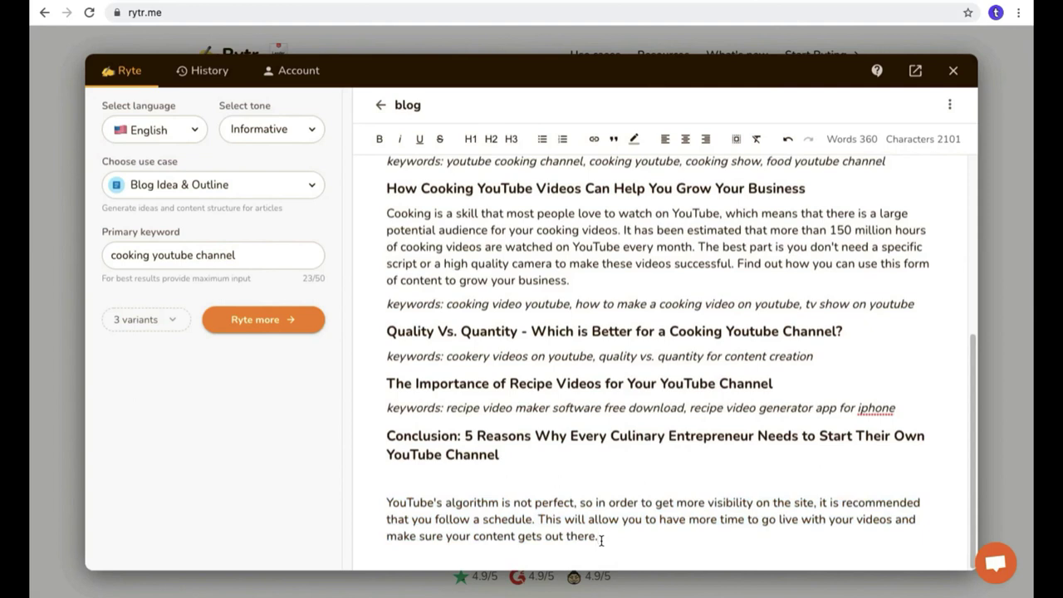
- Leave the blog document and create a new one named "seo meta tittle"
scroll(631, 514, up, 1)
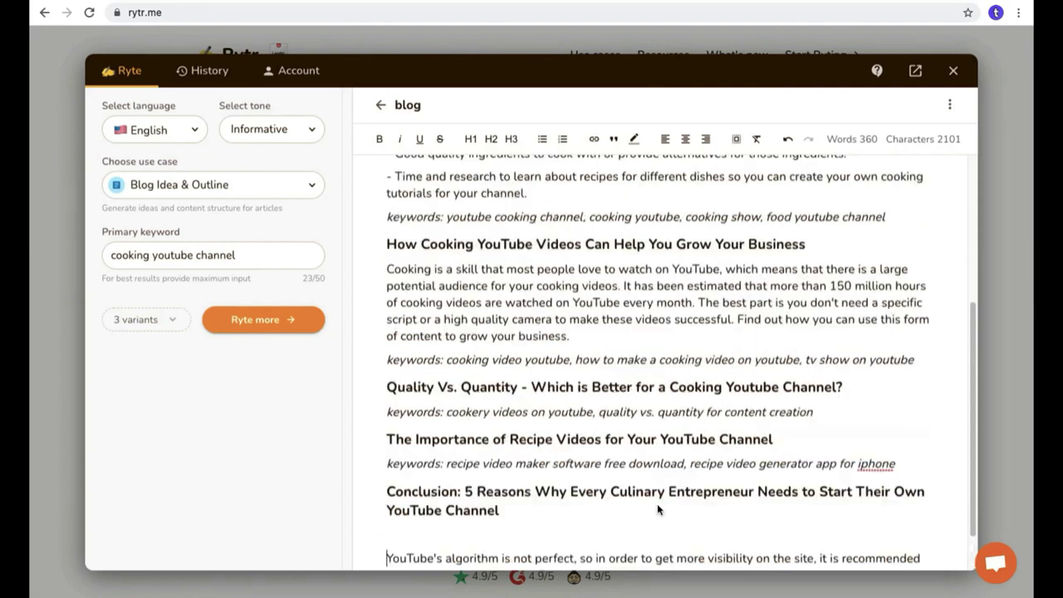
click(380, 105)
click(911, 107)
text(seo meta tittle)
key(Return)
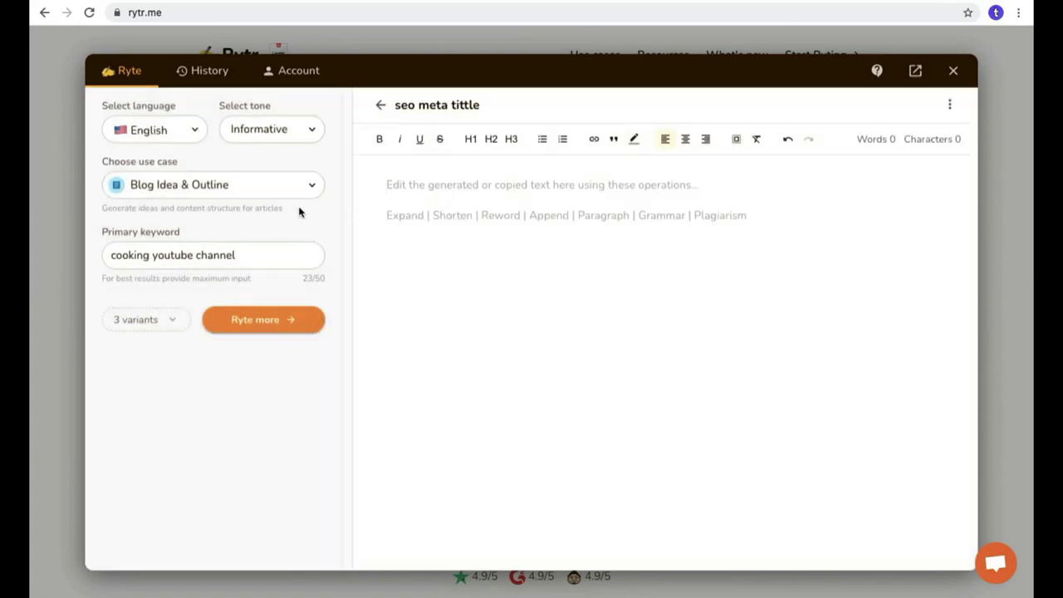
- Set the use case to SEO Meta Title and the tone to Convincing
click(268, 194)
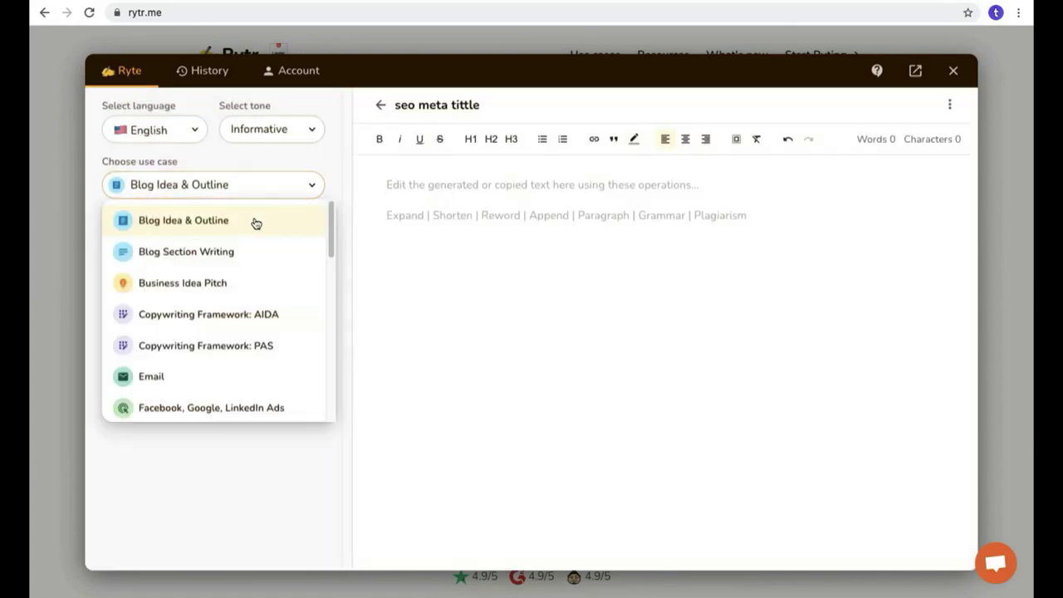
scroll(254, 224, down, 5)
scroll(215, 337, down, 2)
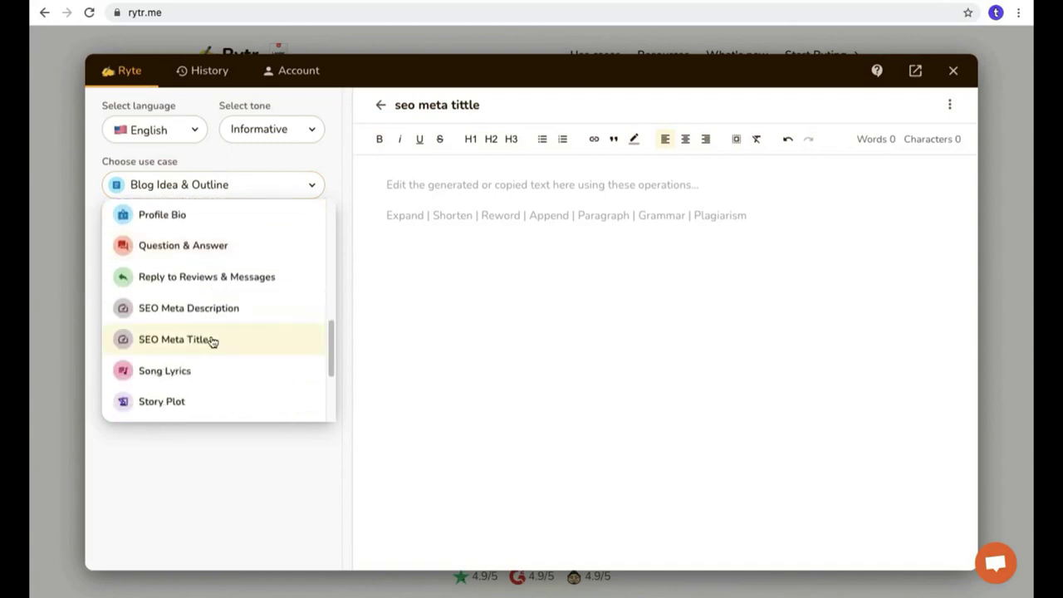
click(197, 339)
click(263, 140)
scroll(261, 190, up, 3)
click(256, 287)
- Enter "Best laptop in 2021" as the target keywords and generate three meta title variants
click(171, 260)
text(Best laptop in 2021)
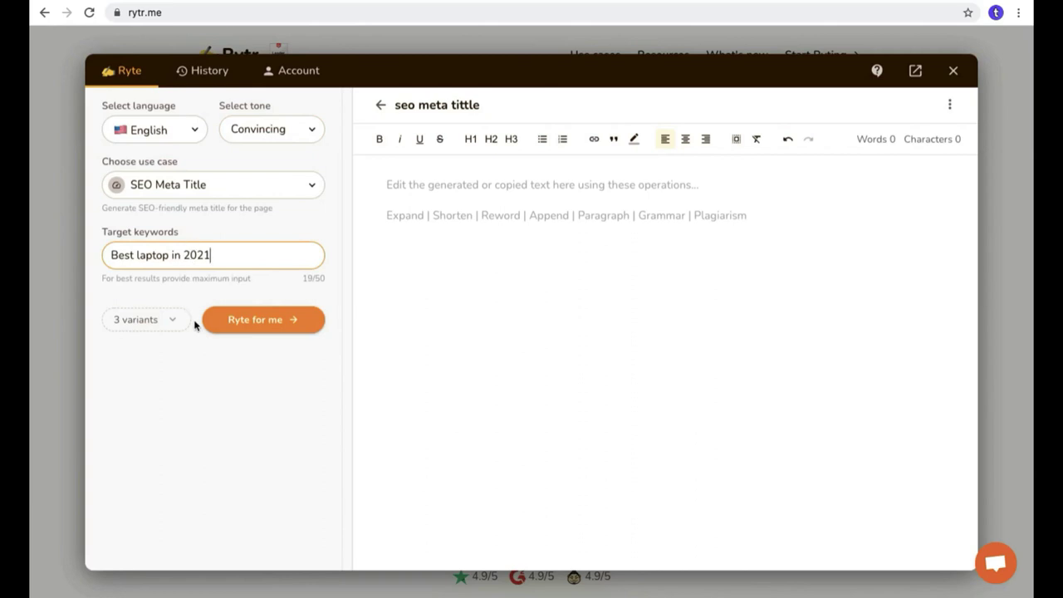
click(257, 327)
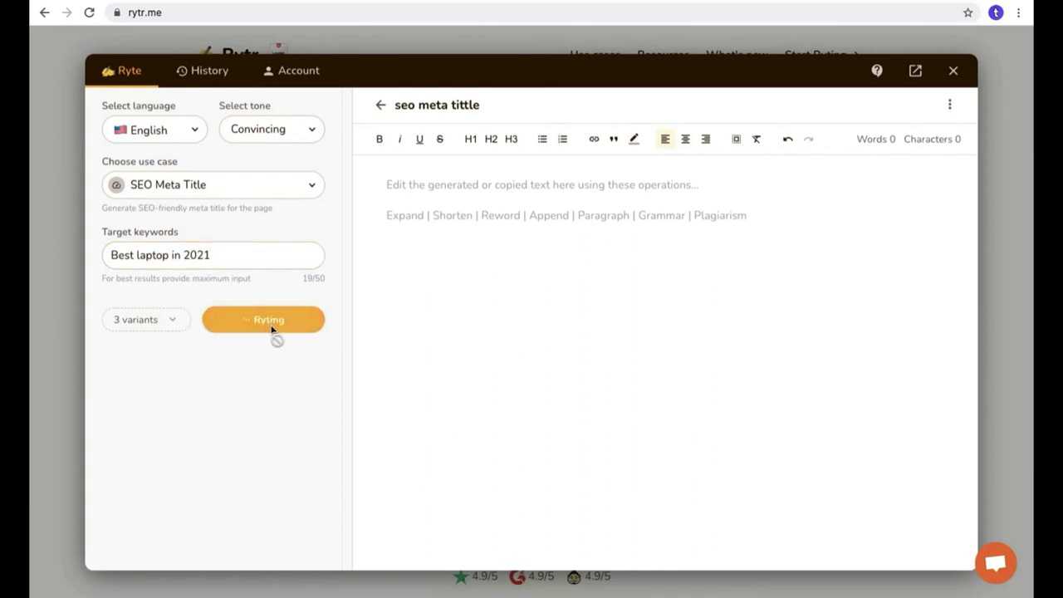